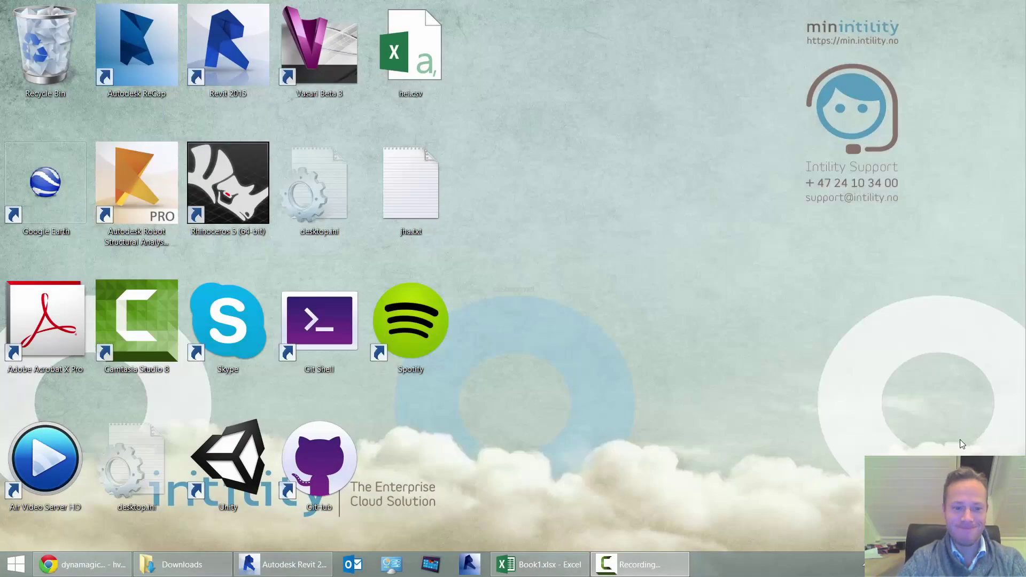
Bring up the Doors.dyn graph and centre the File Path and Excel.ReadFromFile nodes
click(291, 564)
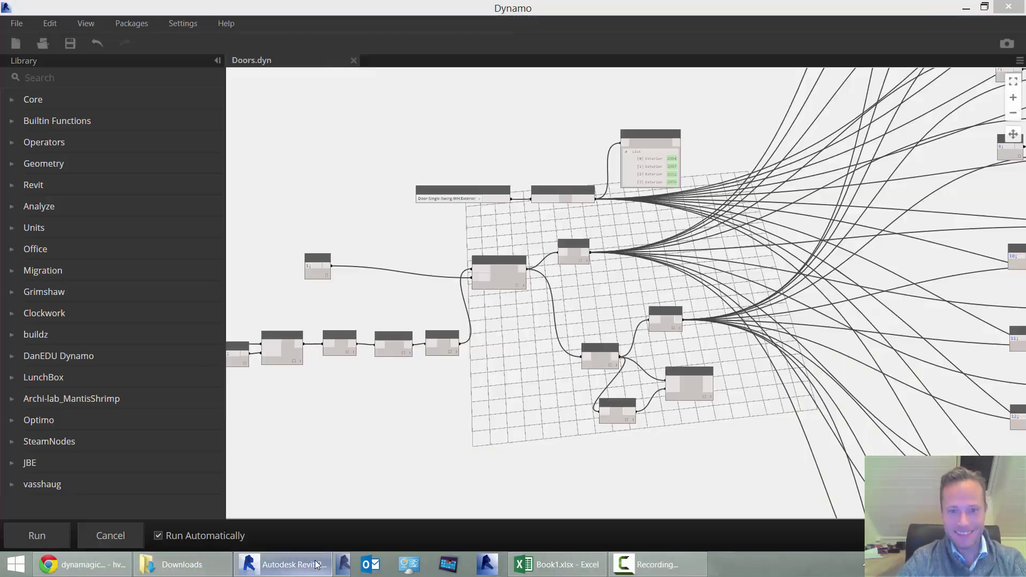
middle_drag(420, 405, 594, 379)
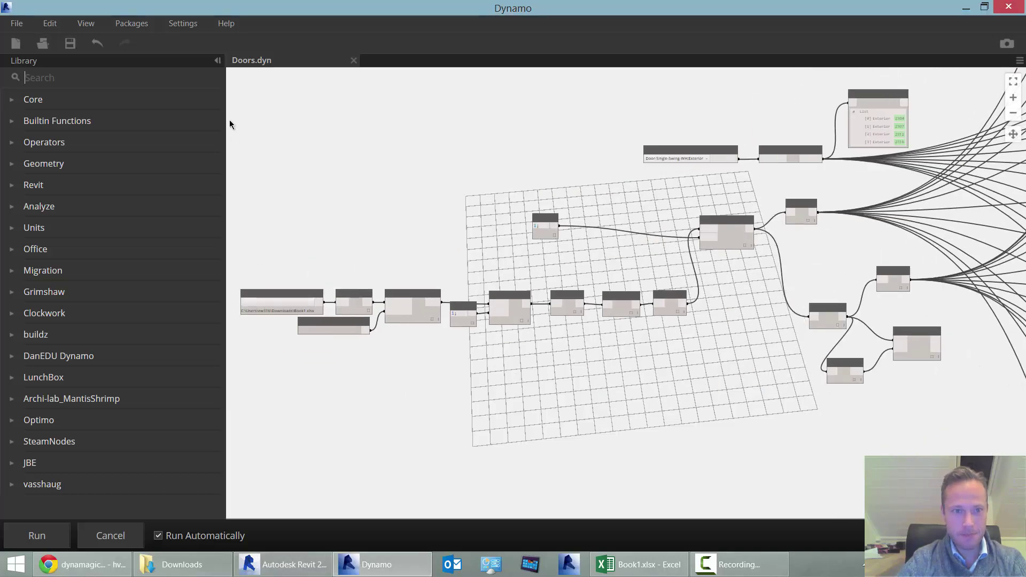
middle_drag(229, 121, 403, 136)
scroll(417, 259, up, 5)
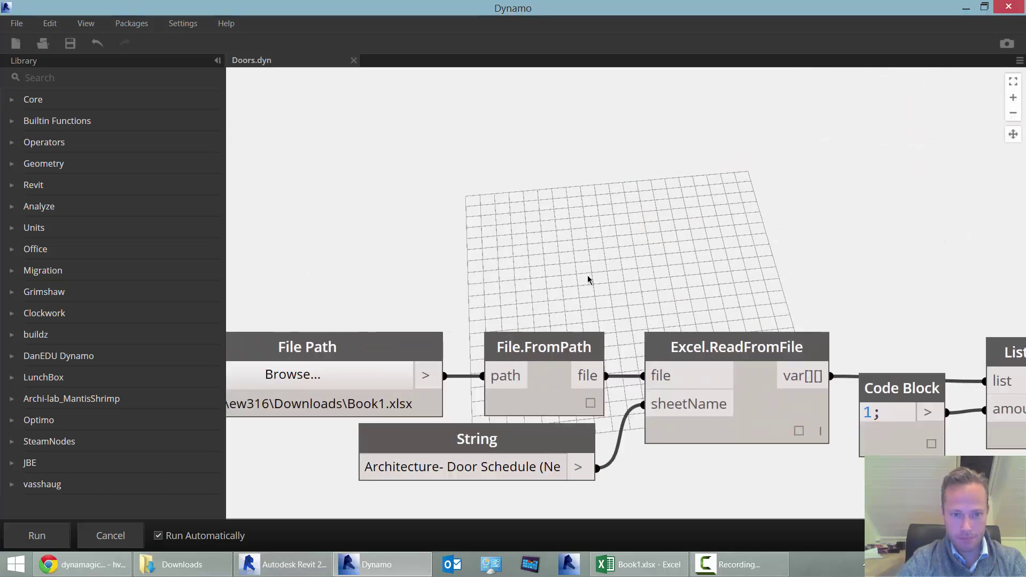
middle_drag(588, 275, 726, 296)
click(48, 24)
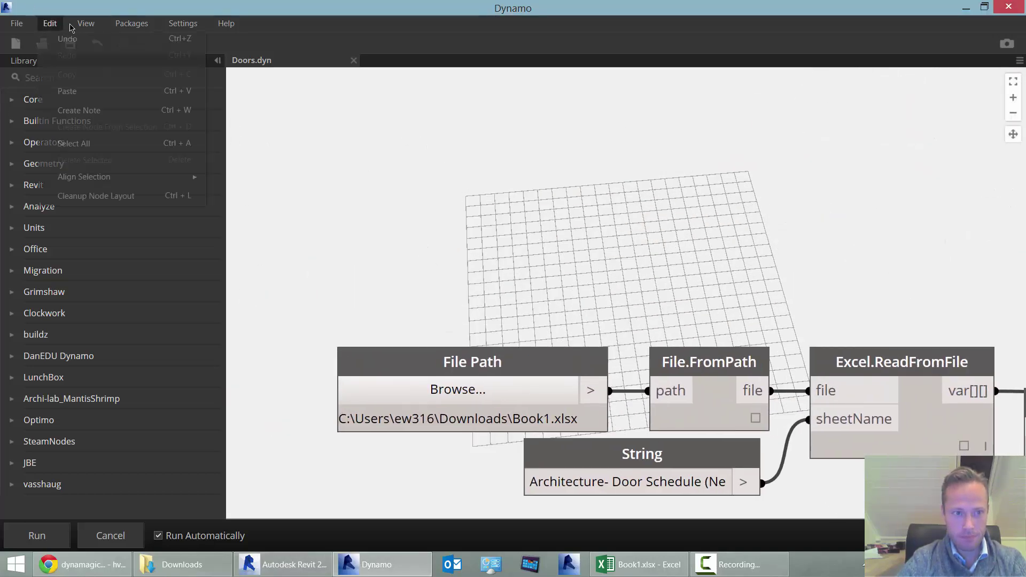
Place a note reading '40 minutes took this:)' above the file-reading nodes
click(97, 118)
drag(588, 234, 497, 239)
double_click(497, 238)
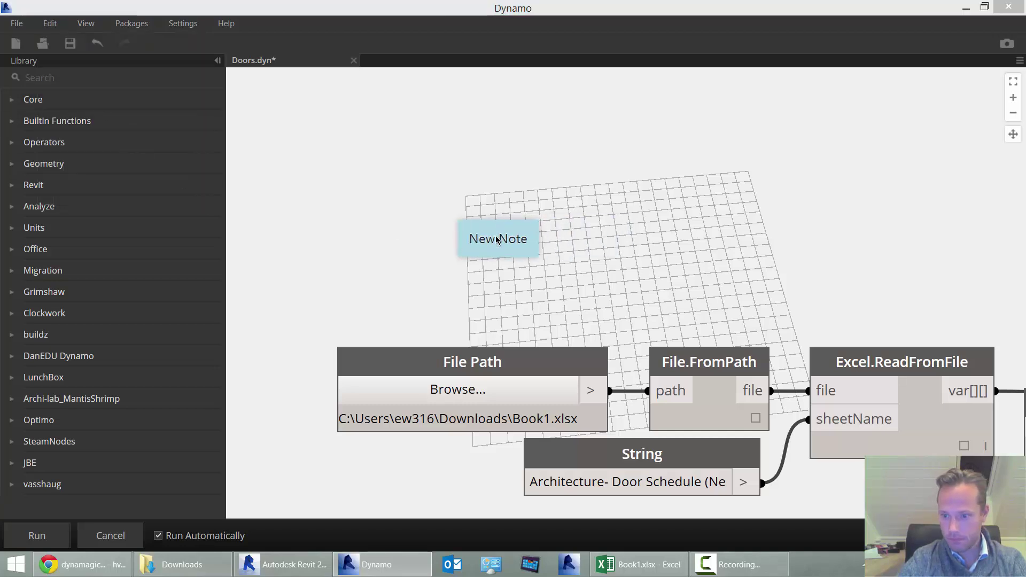
key(ctrl+a)
text(40)
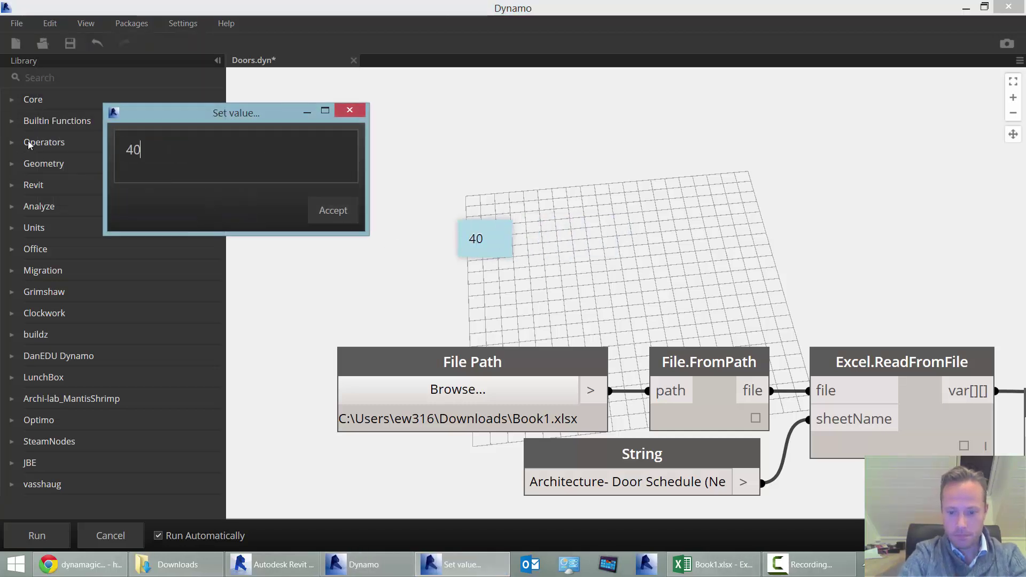
text( minutes to)
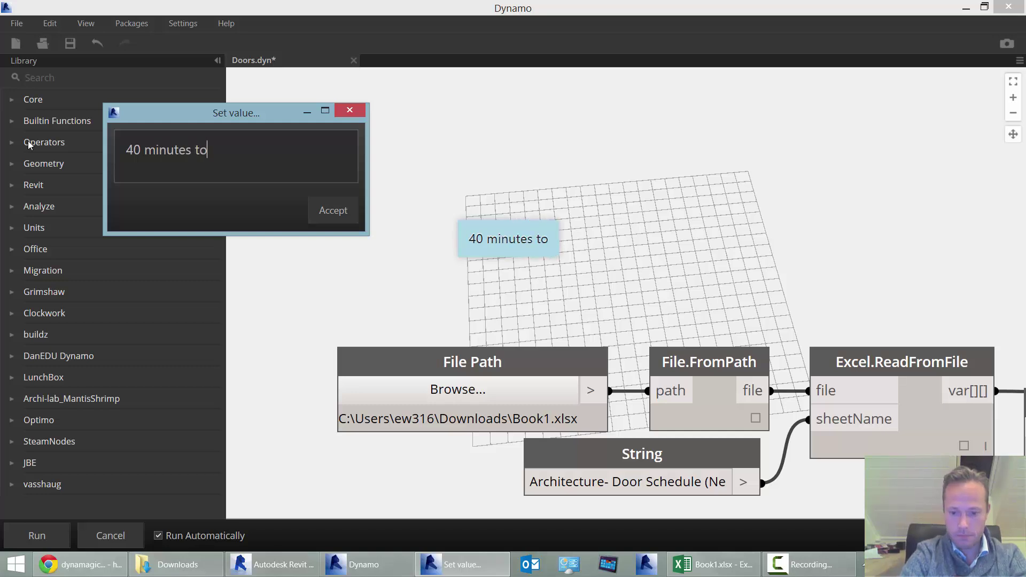
text(ok this:))
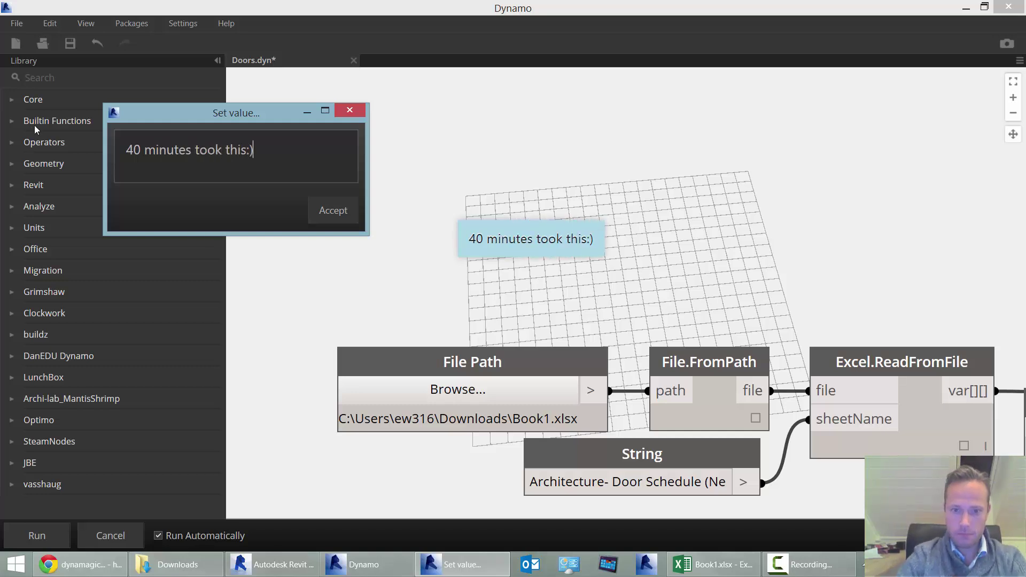
click(319, 222)
drag(540, 245, 410, 255)
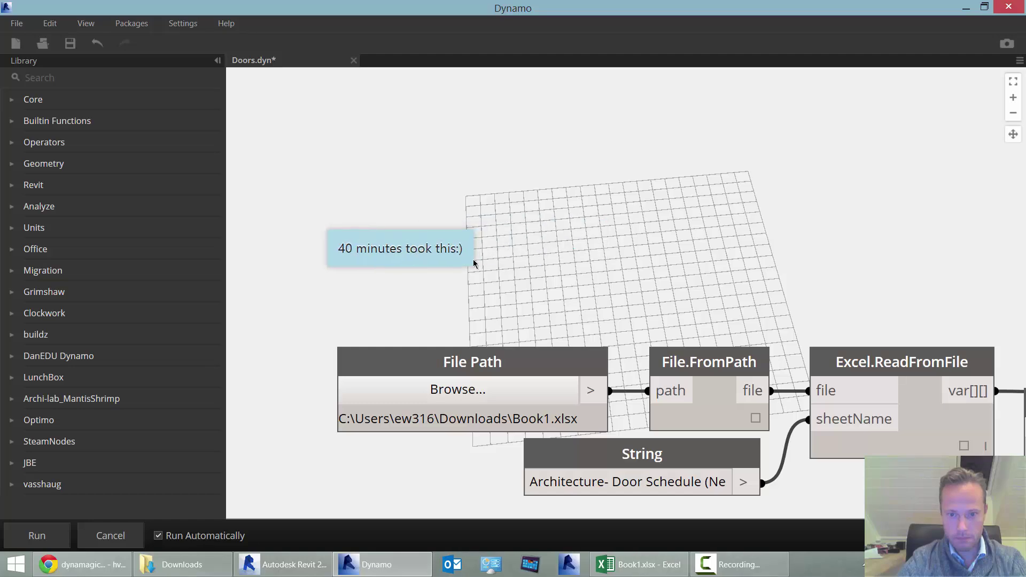
middle_drag(503, 285, 469, 232)
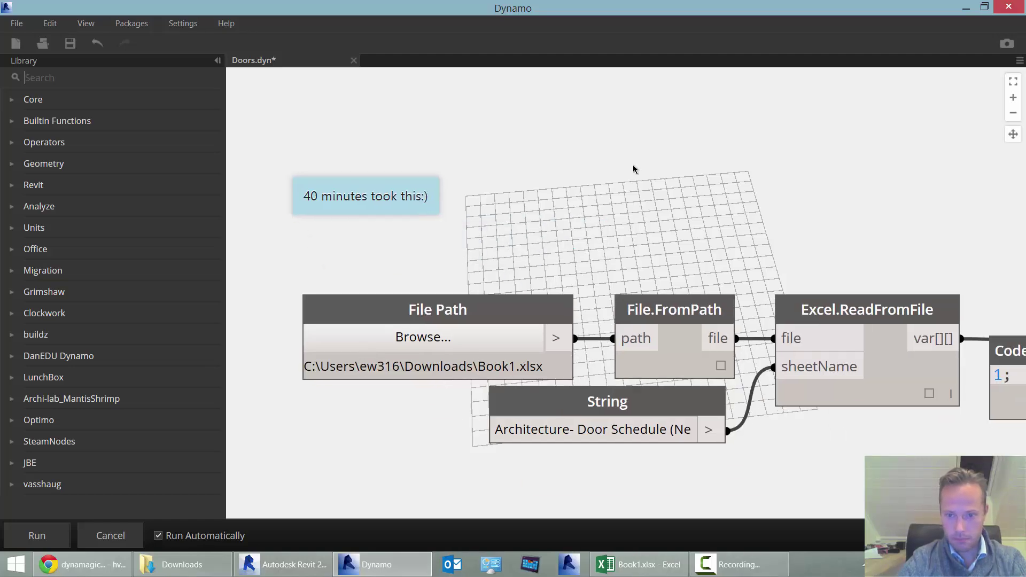
scroll(632, 169, down, 2)
middle_drag(815, 203, 645, 204)
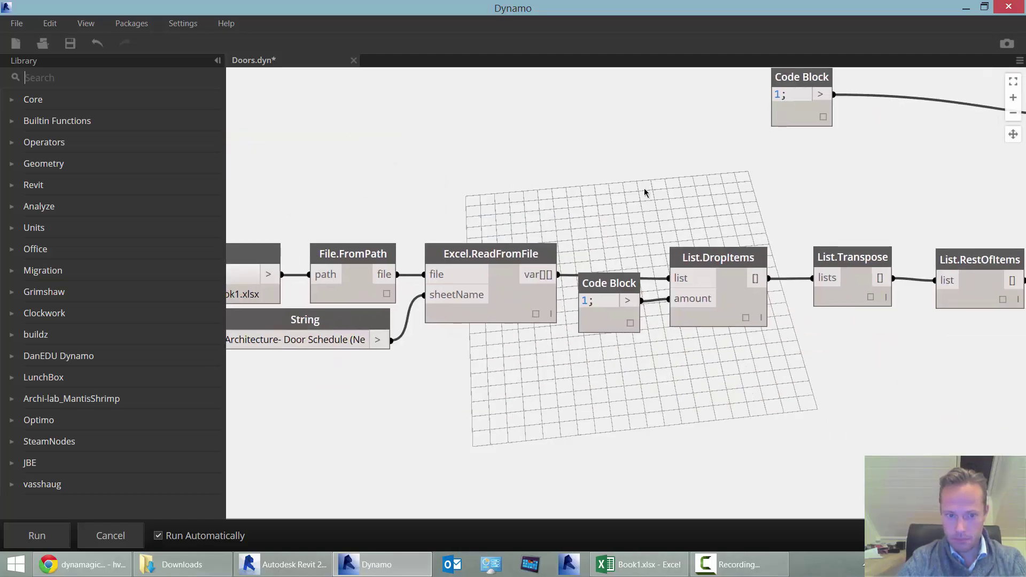
middle_drag(767, 189, 433, 262)
scroll(607, 269, down, 3)
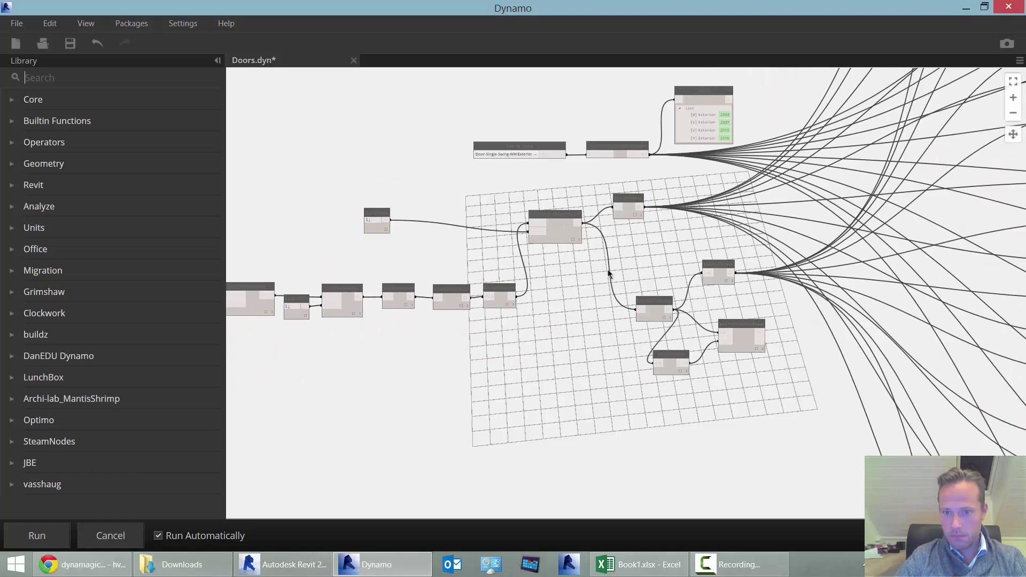
scroll(581, 304, down, 2)
middle_drag(658, 267, 498, 379)
scroll(706, 187, up, 2)
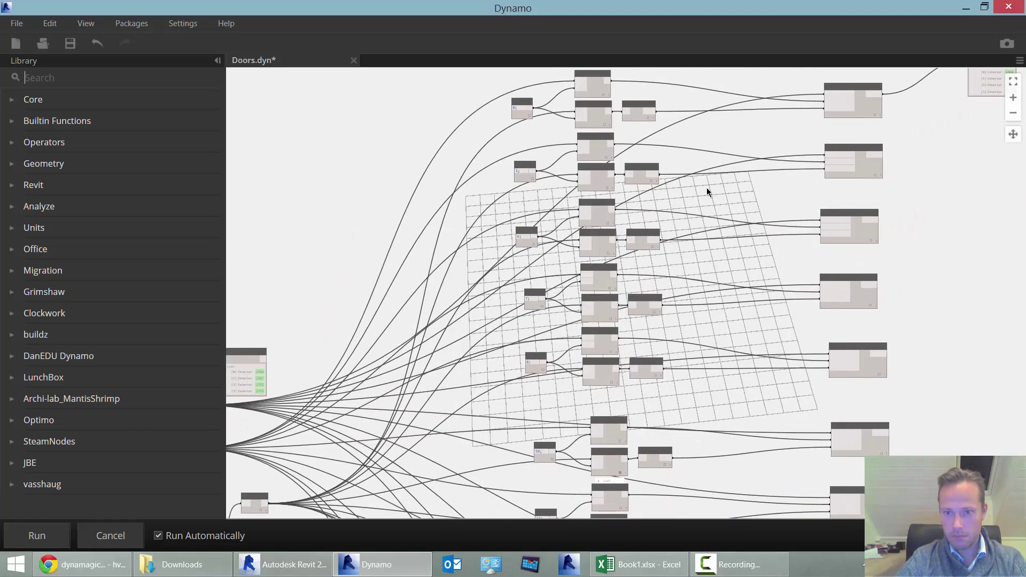
middle_drag(707, 188, 572, 170)
middle_drag(621, 249, 636, 190)
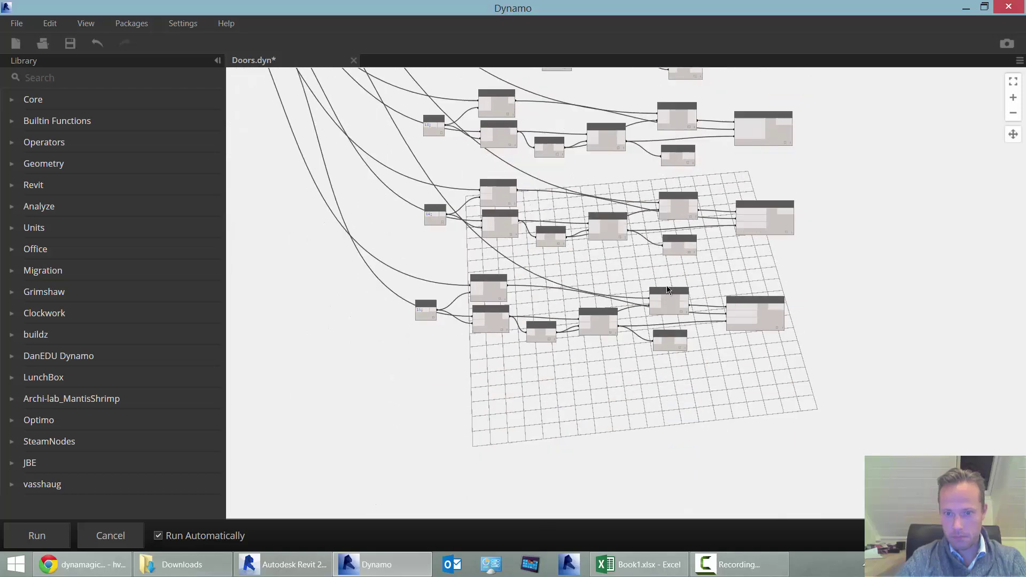
scroll(677, 306, down, 3)
click(1013, 85)
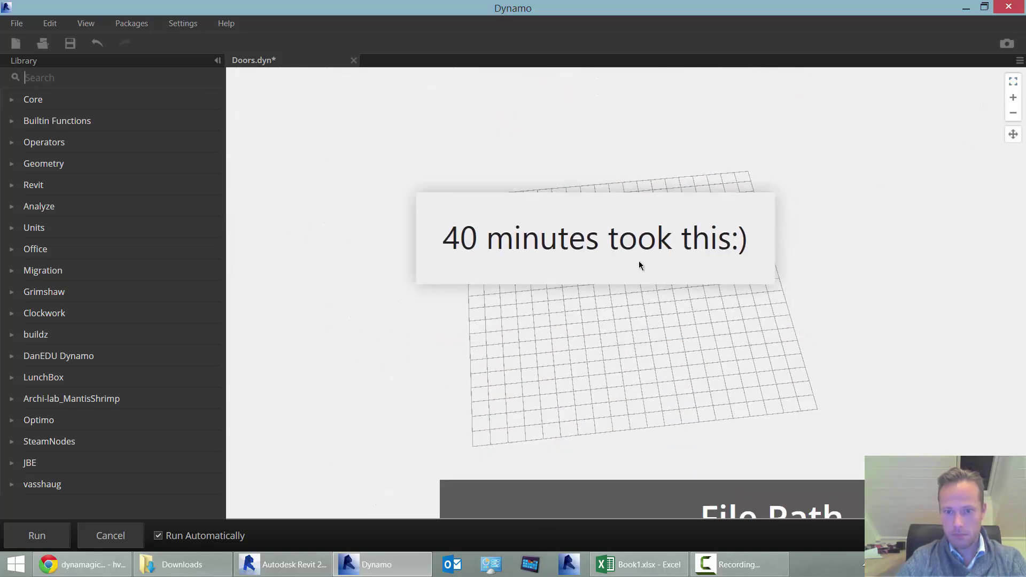
Add a second note line: 'It's a bit clumsy but does the job. look!'
double_click(636, 246)
key(Return)
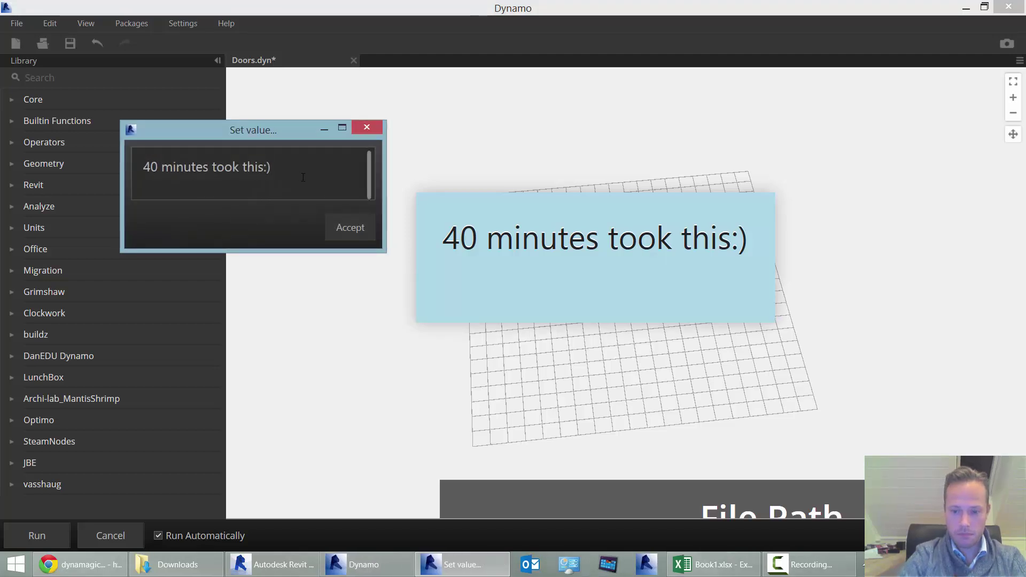
text(It's a b)
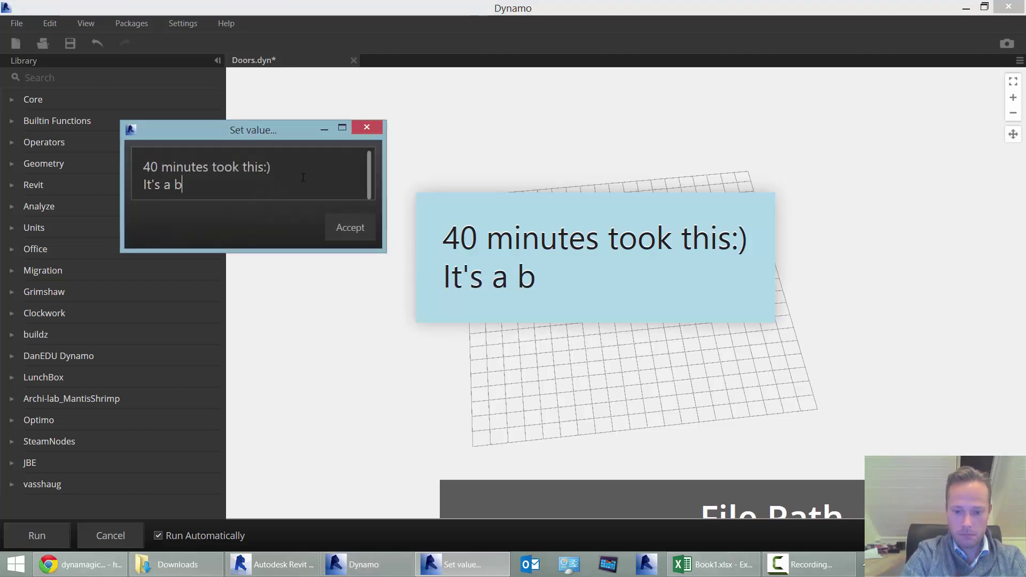
text(it clums)
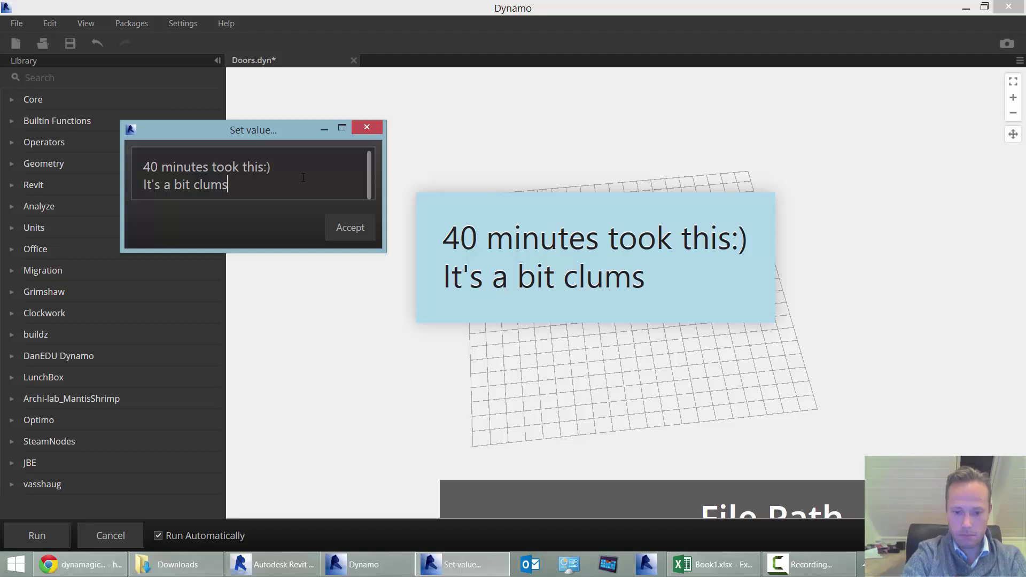
text(y butdoes)
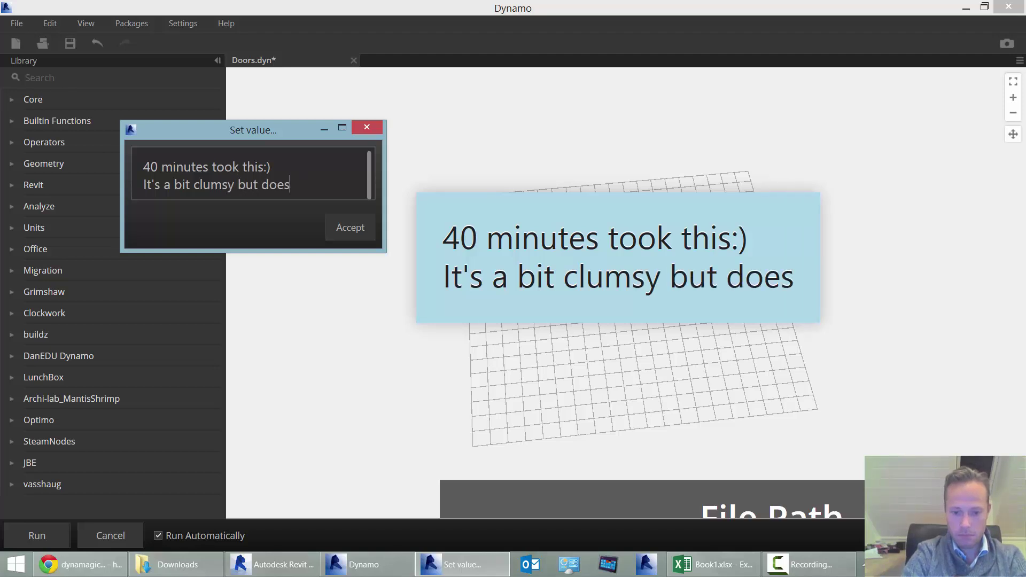
text( thi)
key(BackSpace)
text(e )
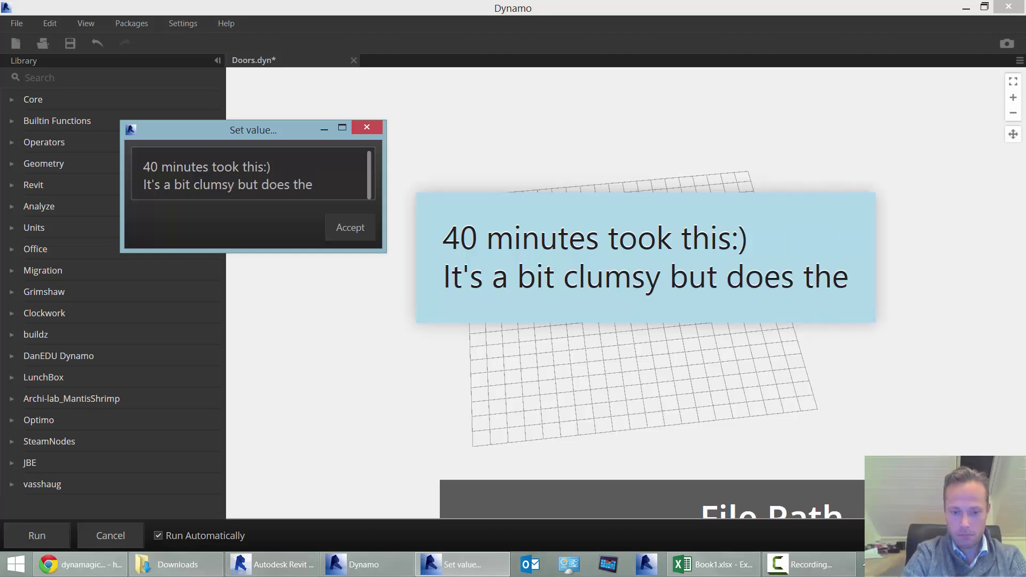
text(job)
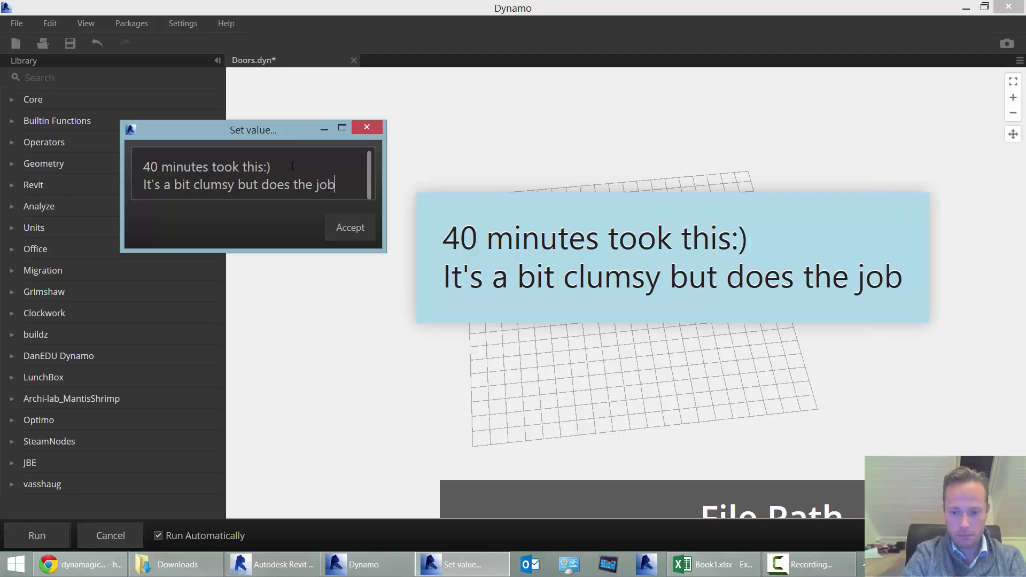
text(. look)
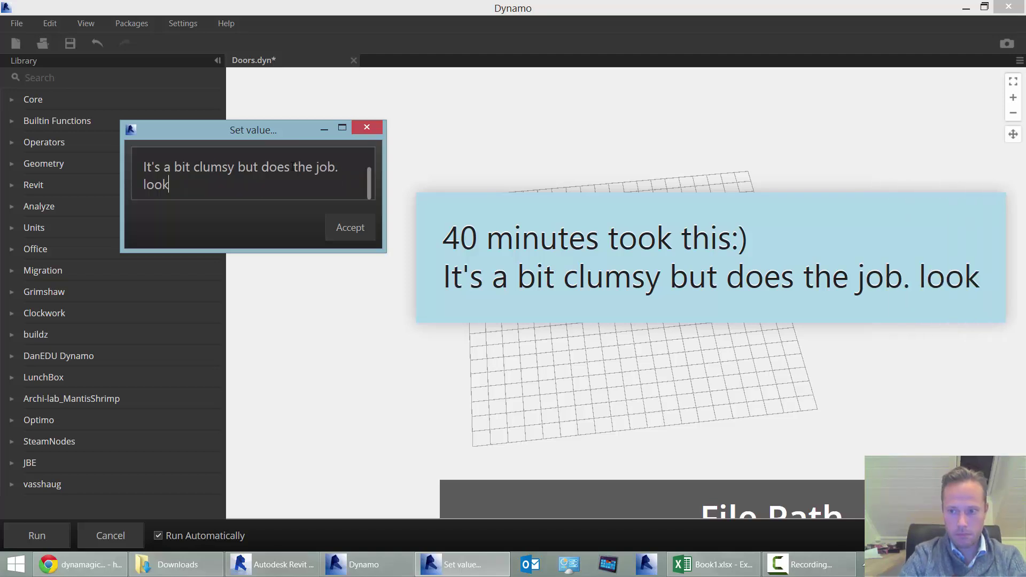
text(!)
click(333, 239)
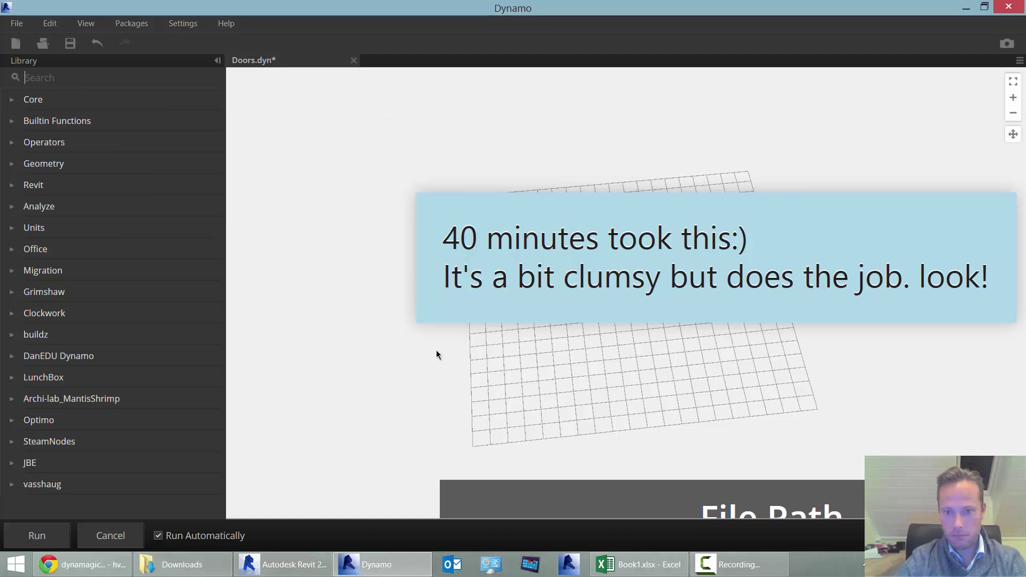
Zoom to fit the whole graph and nudge the view slightly left
click(438, 355)
click(1013, 81)
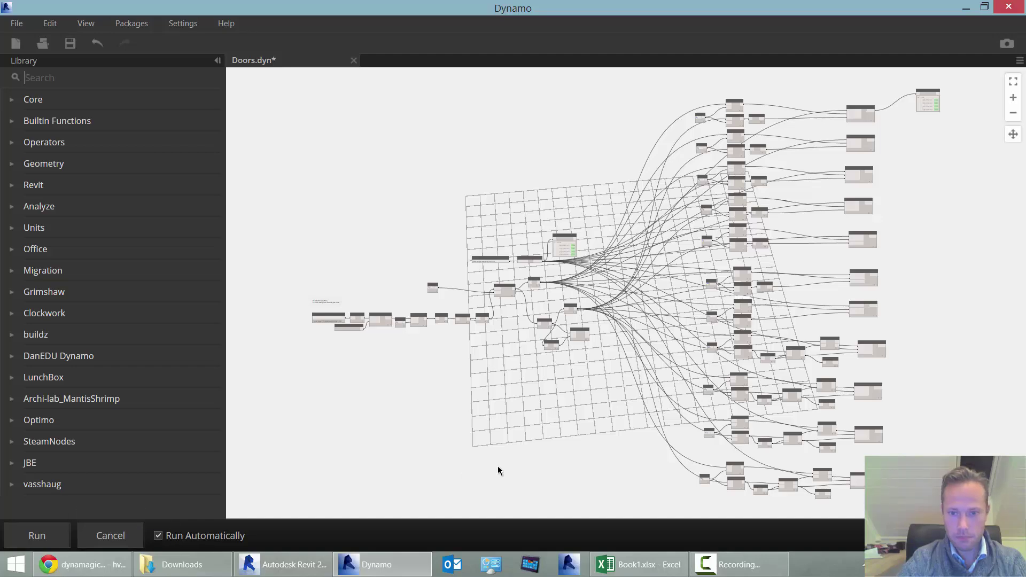
middle_drag(581, 439, 572, 439)
Minimize Dynamo and close the floor plan view in the Revit project
click(974, 12)
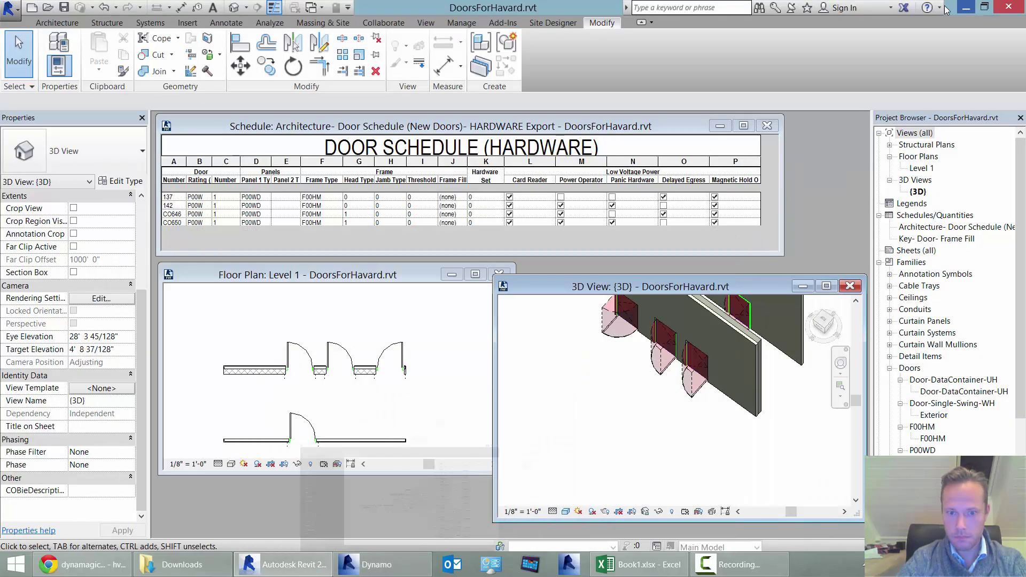
drag(375, 267, 377, 290)
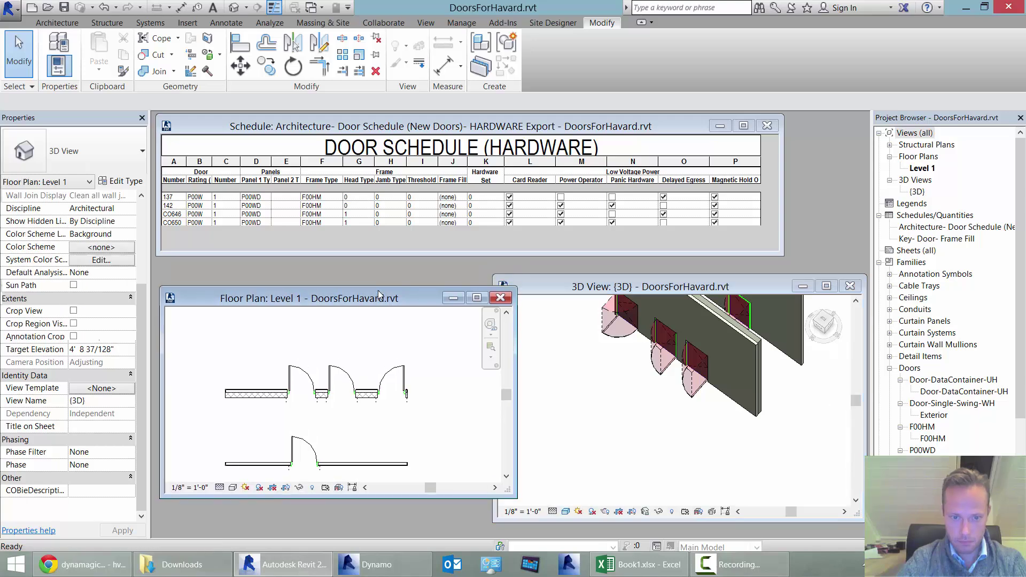
click(603, 416)
click(435, 361)
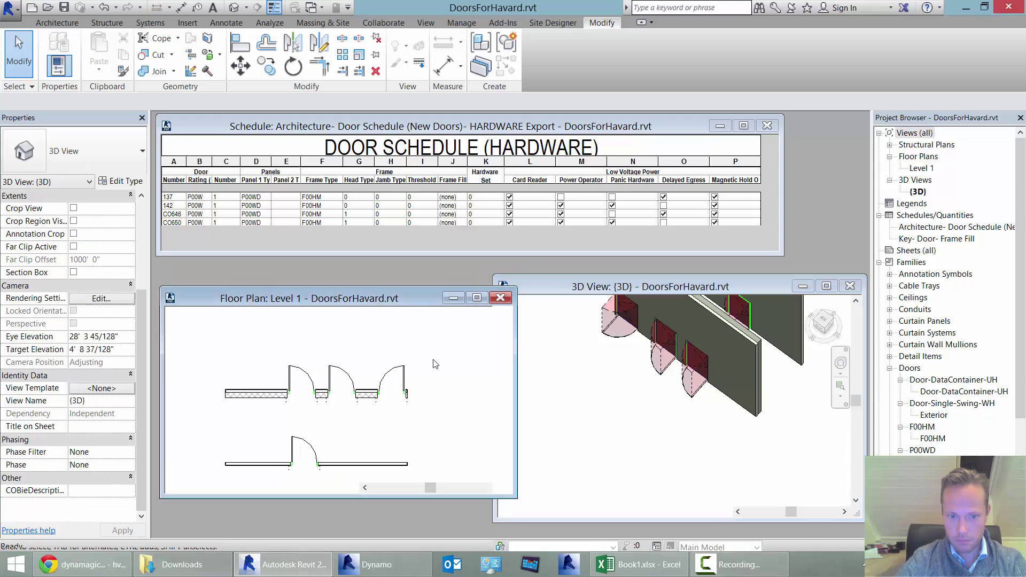
click(500, 298)
Arrange the 3D view under the enlarged door schedule and bring Book1.xlsx forward
mouse_move(576, 284)
mouse_down()
mouse_move(337, 291)
mouse_move(305, 279)
mouse_up()
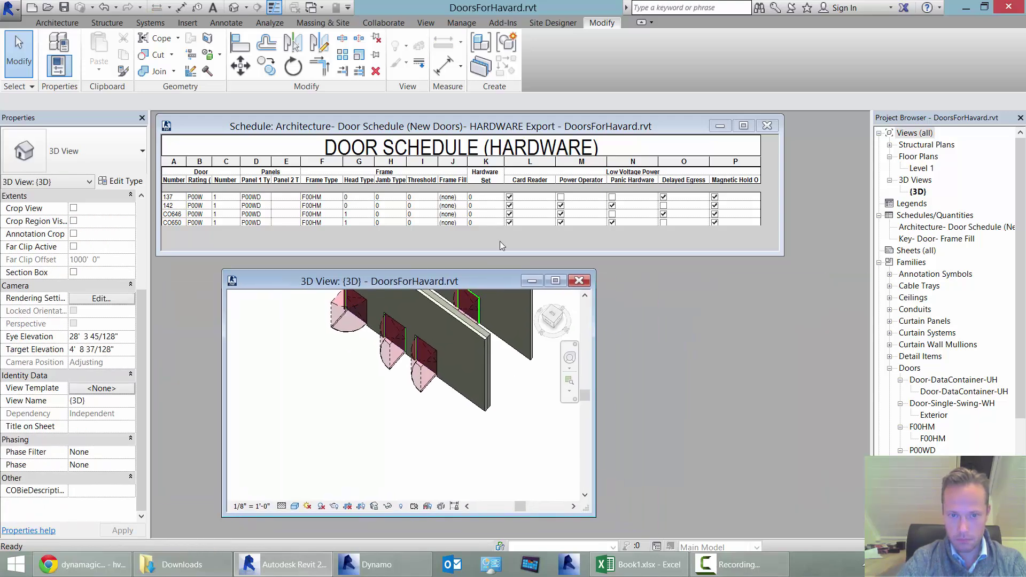
drag(781, 258, 810, 270)
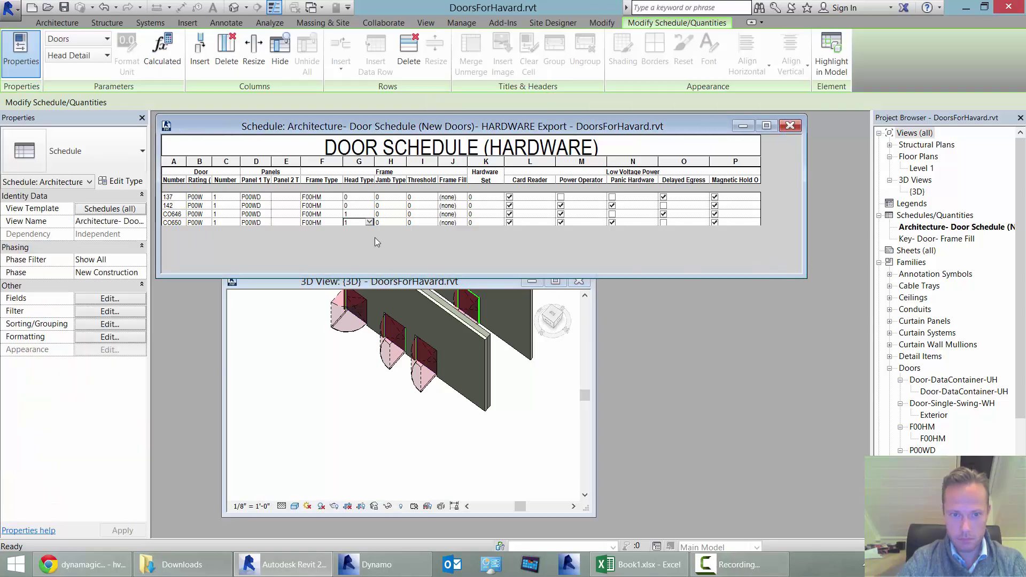
click(390, 366)
middle_drag(391, 448, 390, 440)
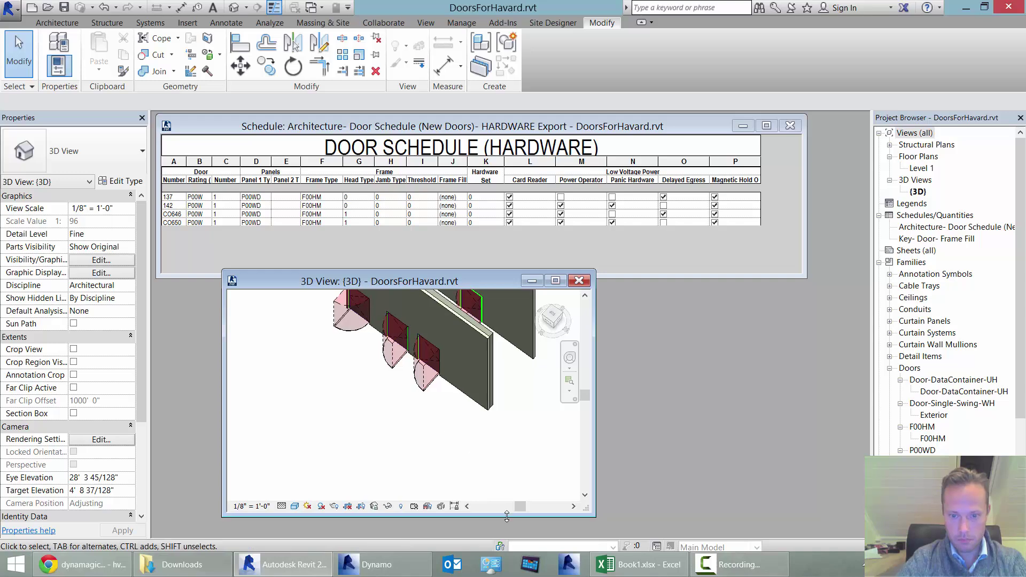
click(636, 564)
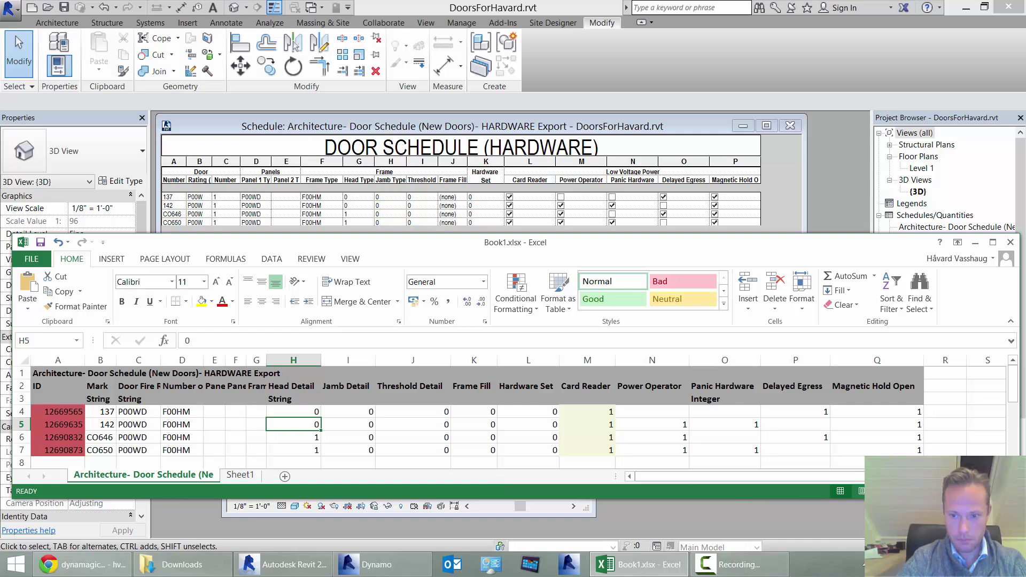
Change the first door's mark in B4 from 137 to 150, then back to 137
drag(1017, 498, 1008, 532)
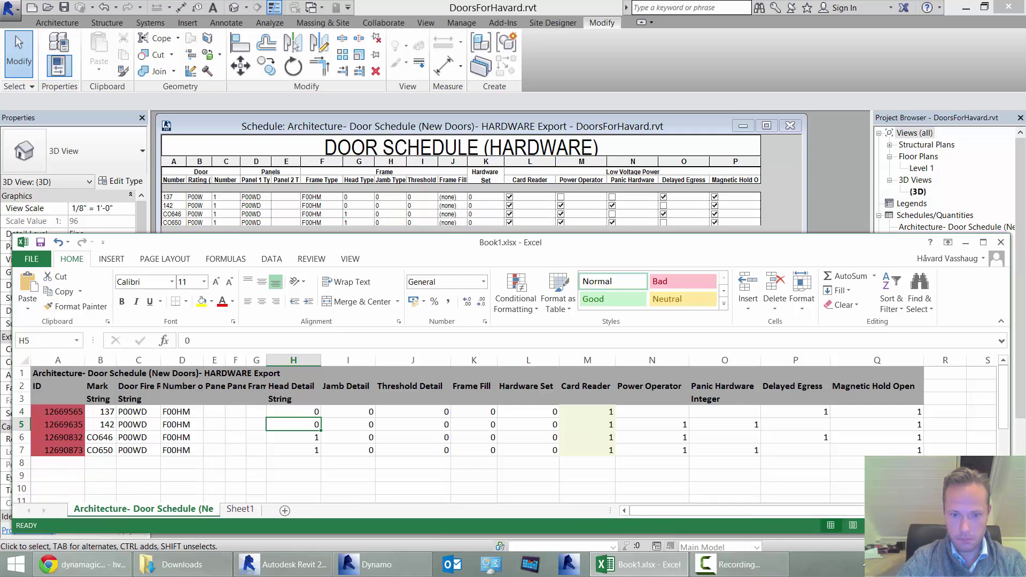
click(110, 412)
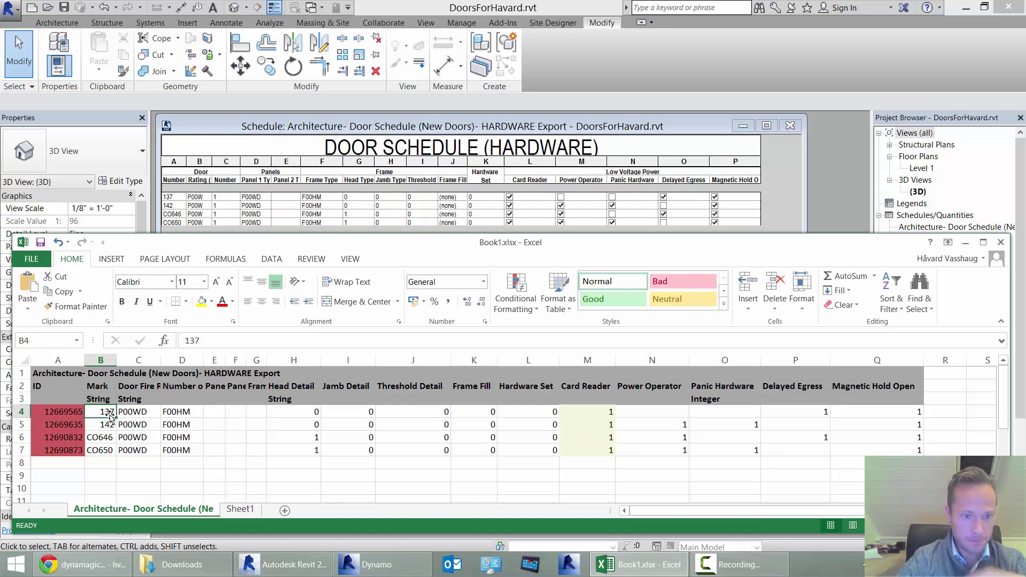
text(150)
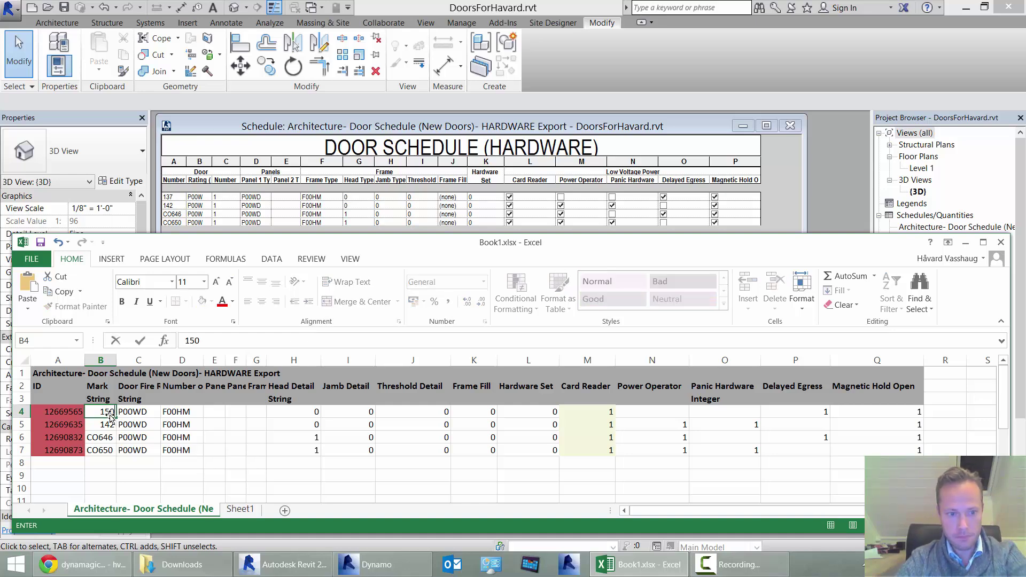
click(43, 244)
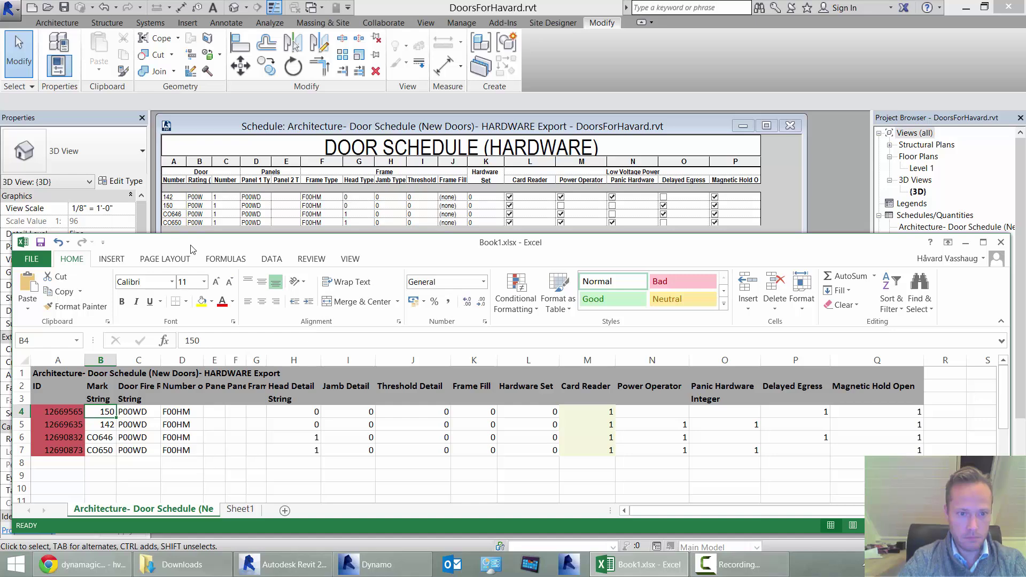
text(137)
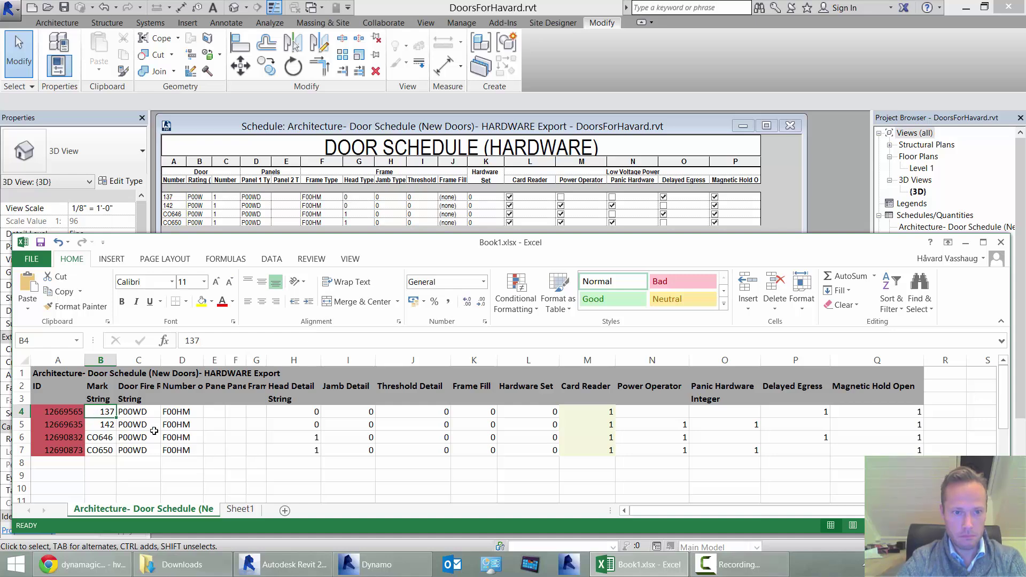
Replace door 137's fire rating P00WD in C4 with a phrase containing a person's name
click(147, 415)
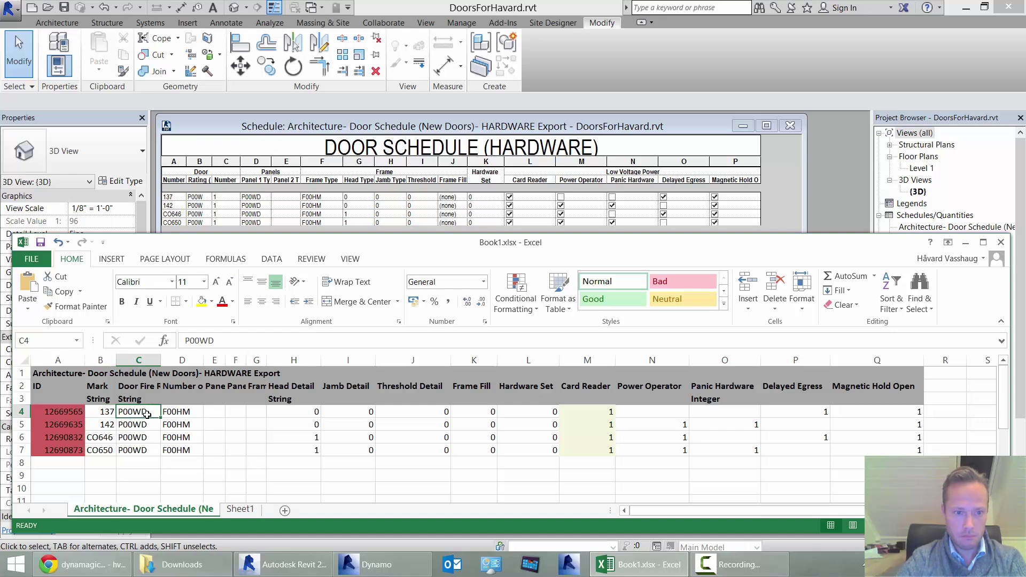
text(A)
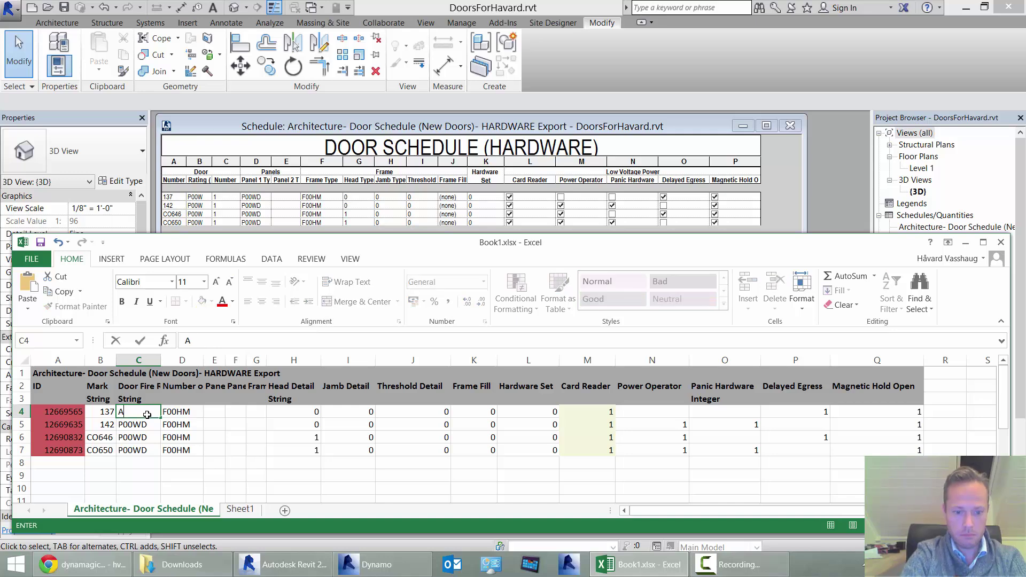
text(RON MAL)
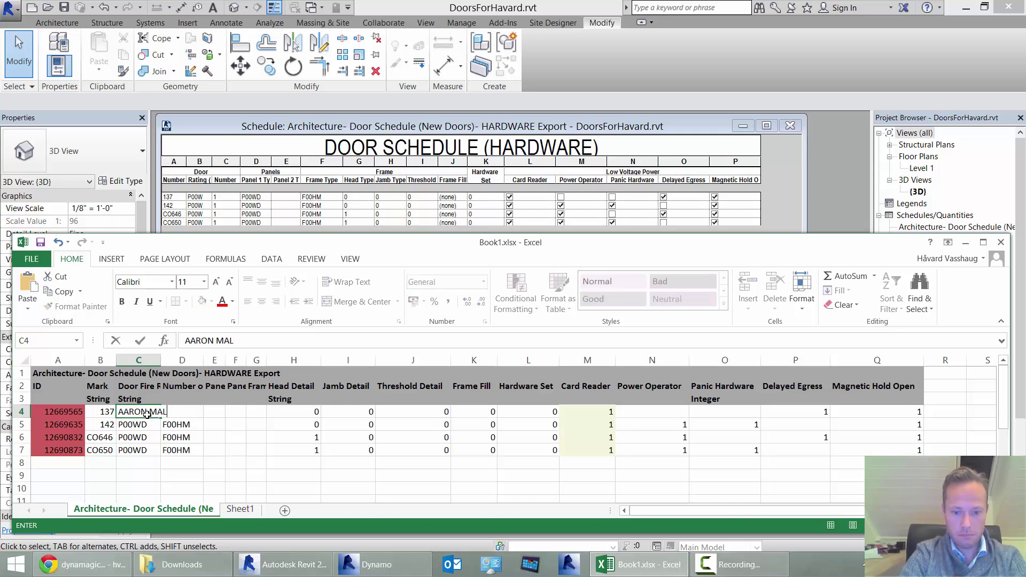
text(KS)
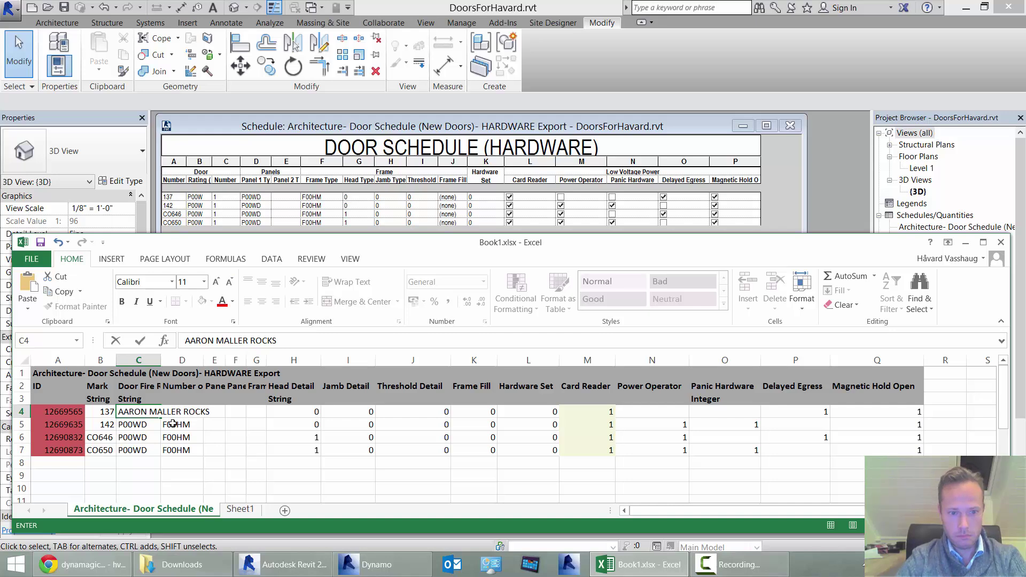
click(186, 431)
key(ctrl+a)
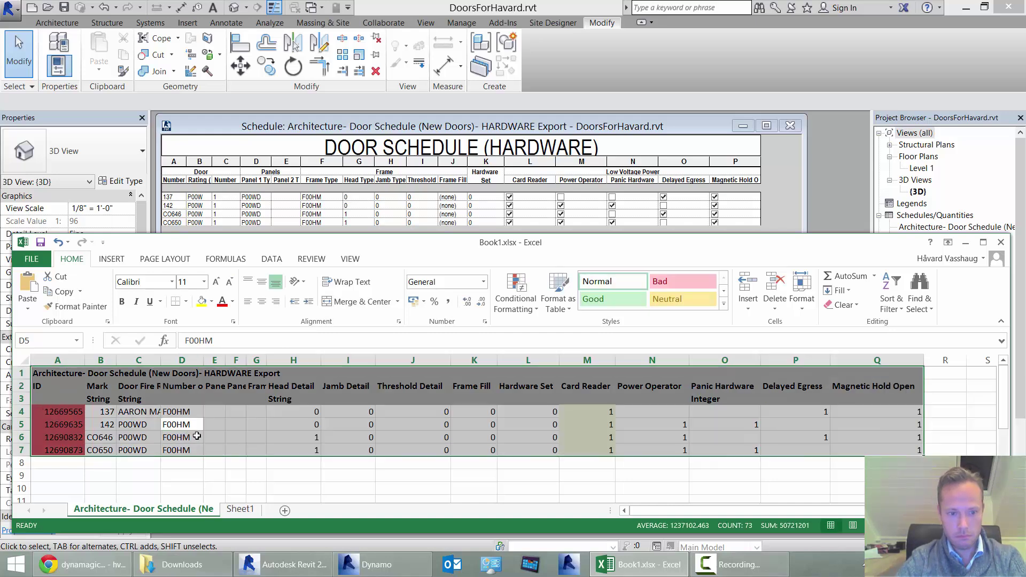
Select cells D6, D7, C7 and D5 in turn to review the table
click(198, 436)
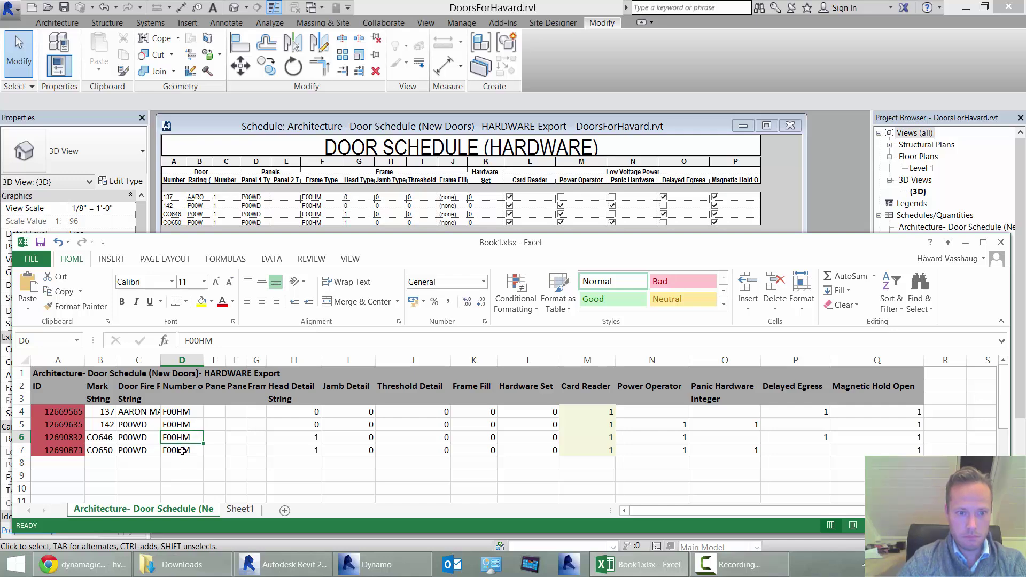
click(172, 450)
click(144, 453)
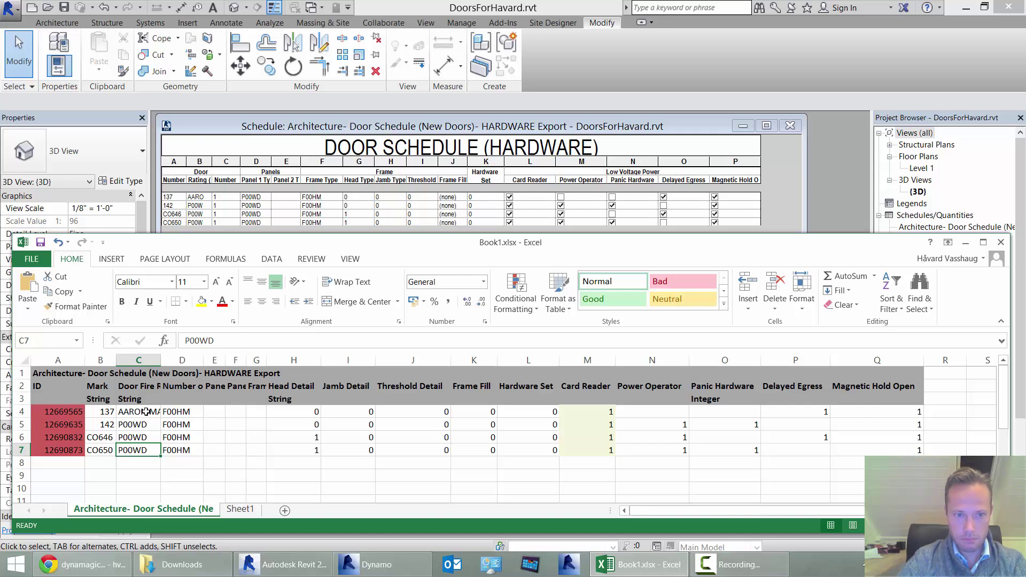
click(197, 424)
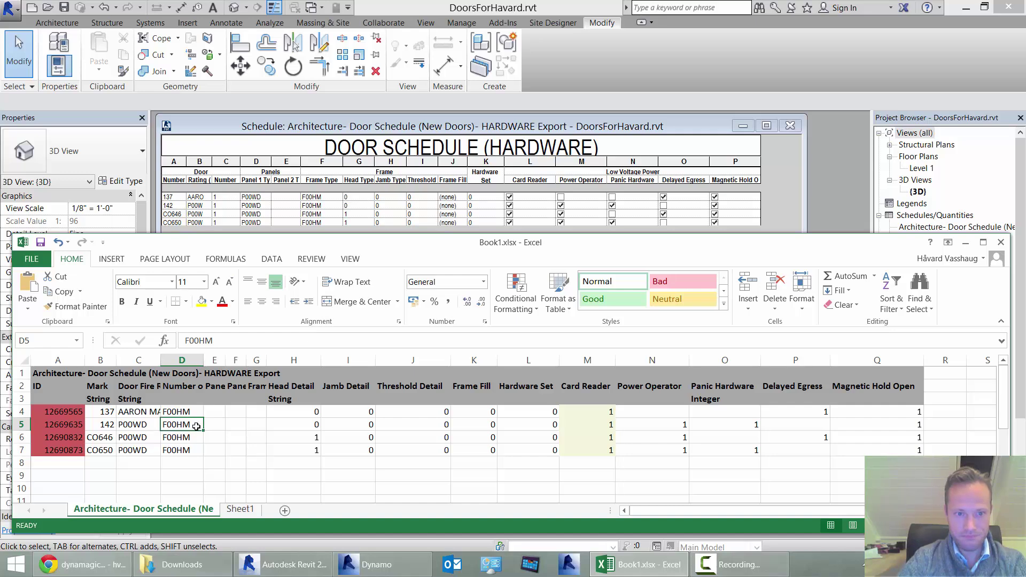
Set Jamb Detail to 1 for all four doors, filling I4 down to I7
click(314, 422)
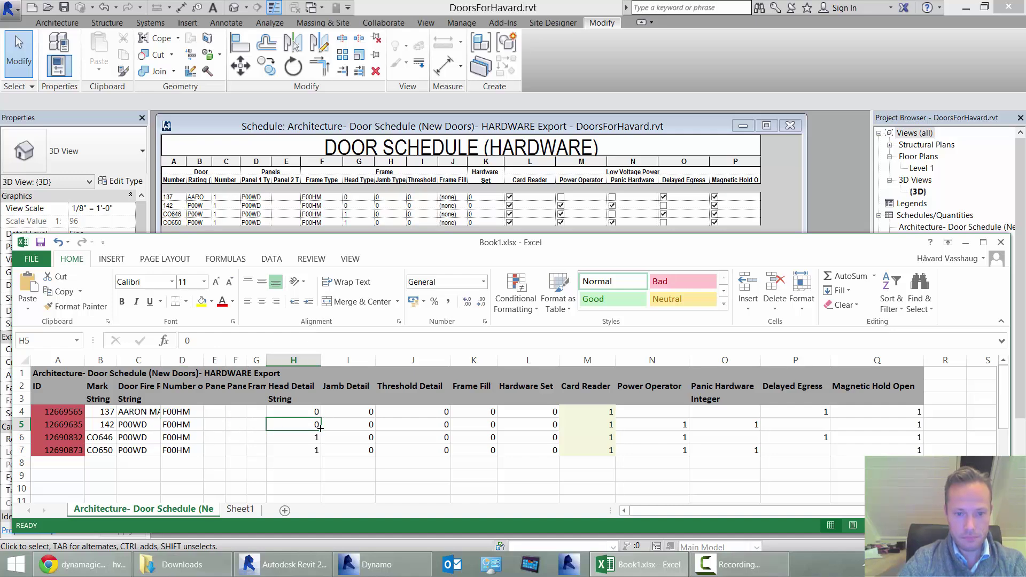
mouse_move(311, 422)
mouse_down()
mouse_move(311, 413)
mouse_move(363, 436)
mouse_move(363, 449)
mouse_up()
text(1)
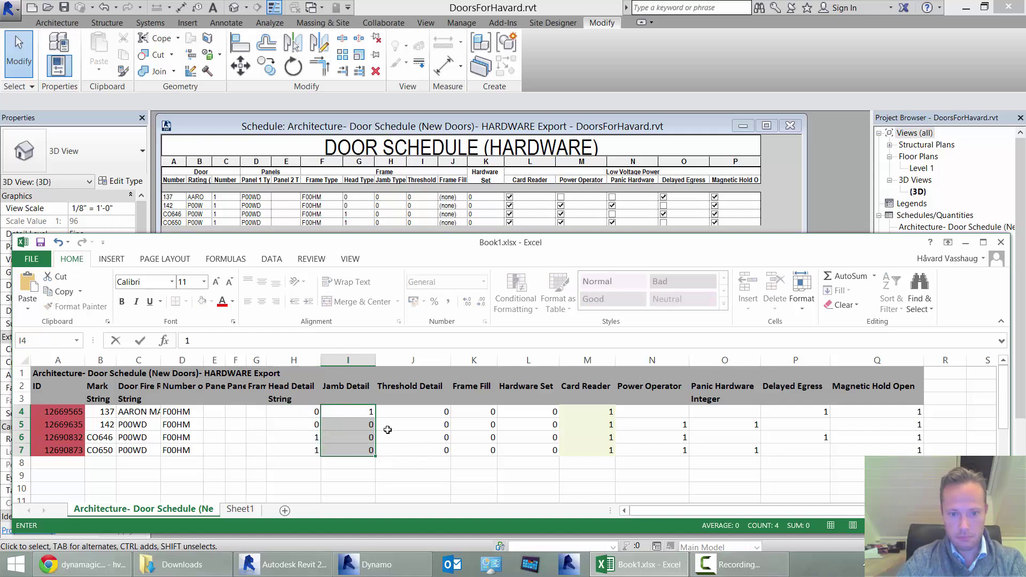
click(366, 412)
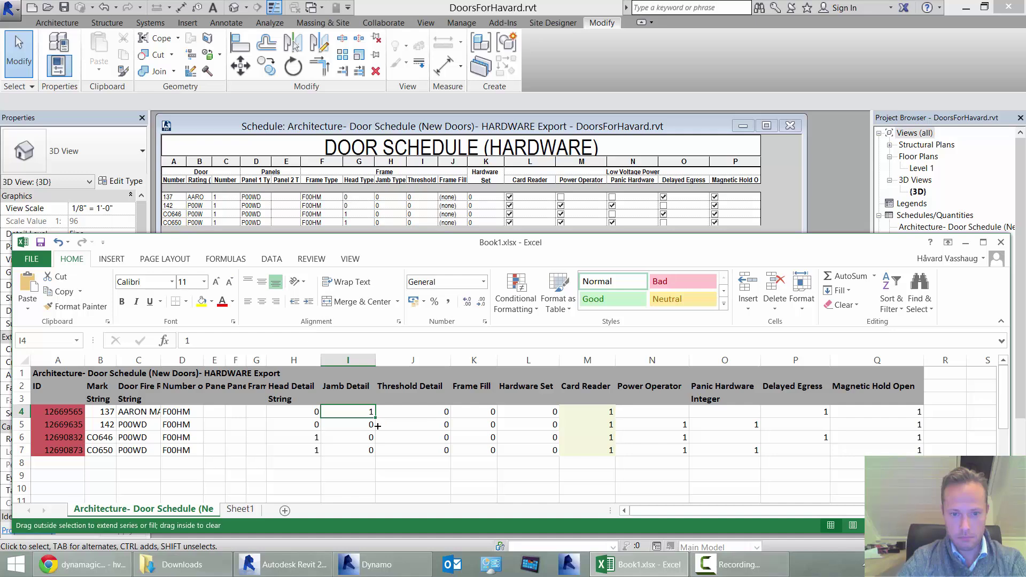
drag(377, 425, 378, 453)
click(403, 448)
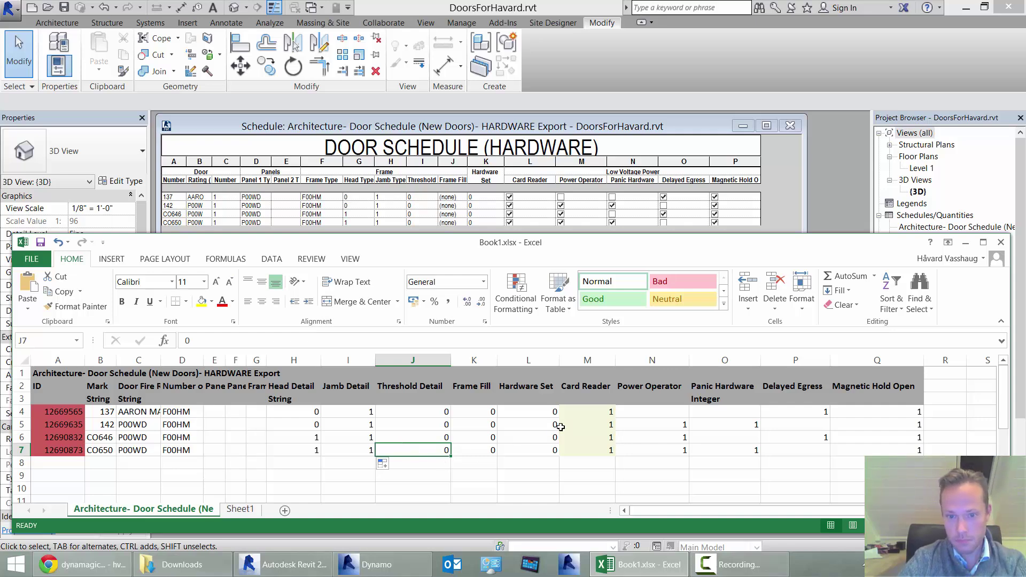
Set Hardware Set to 1 for doors 137 and CO646
drag(551, 413, 551, 428)
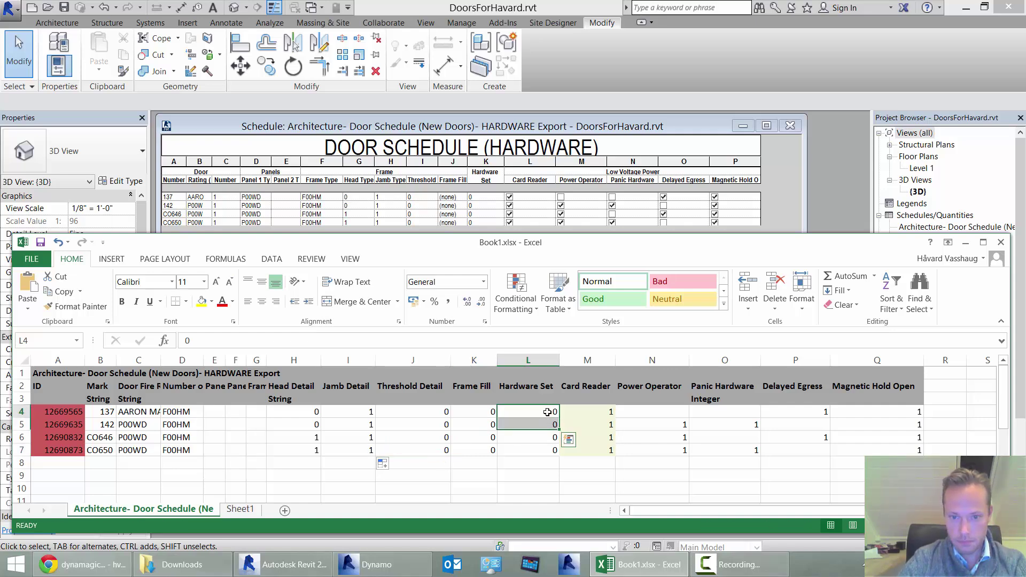
ctrl+click(546, 437)
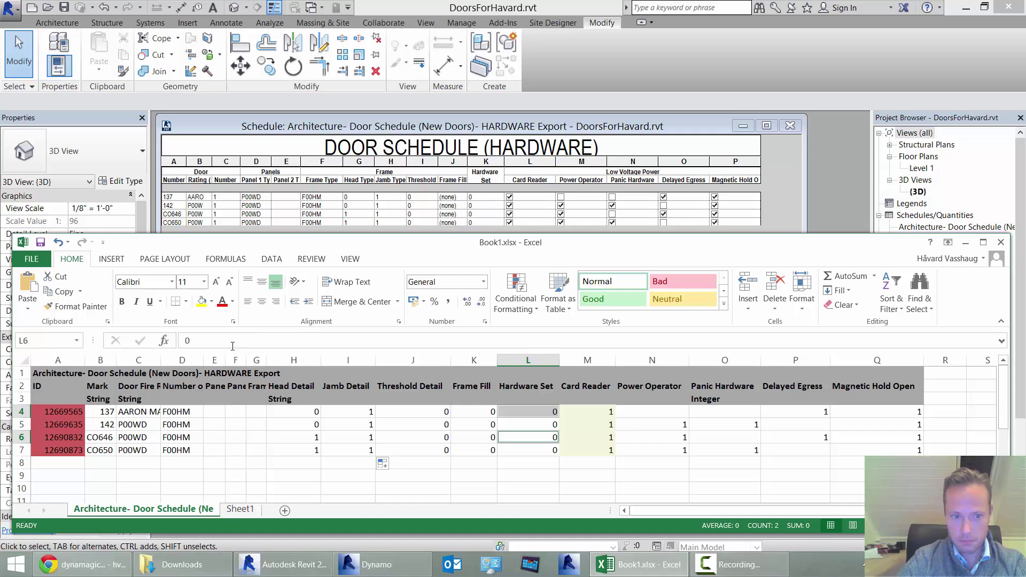
text(1)
key(Return)
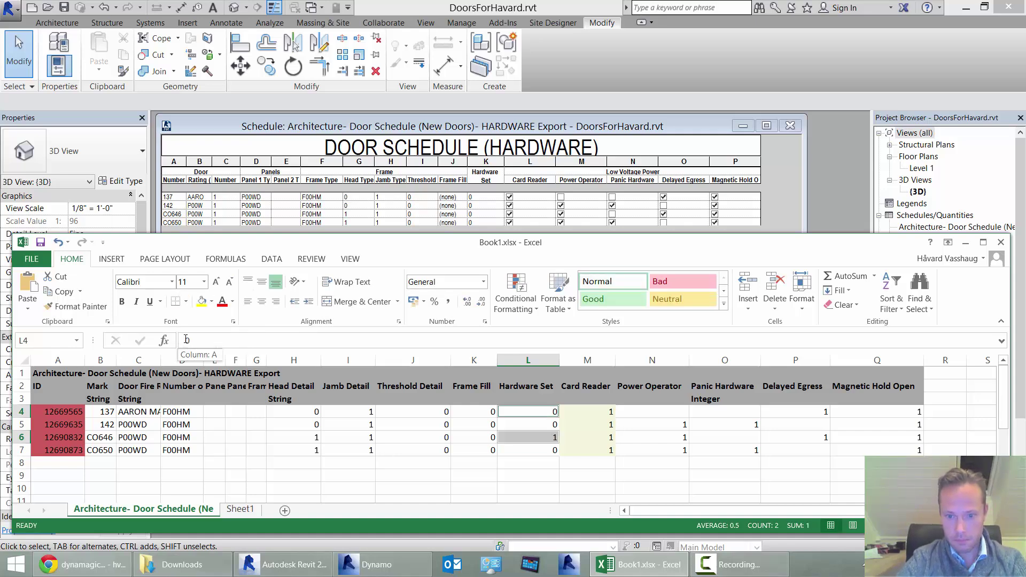
text(1)
click(549, 451)
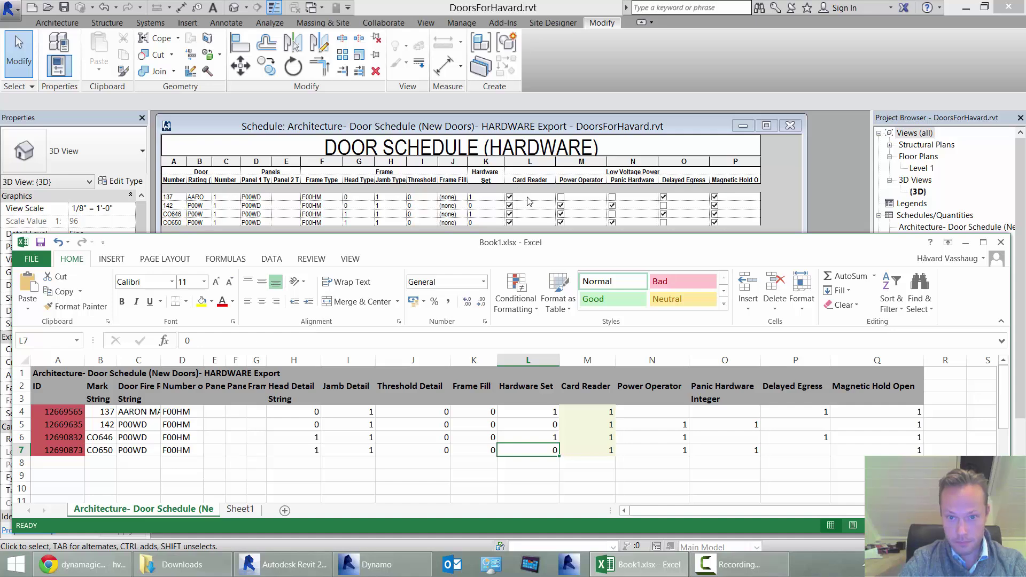
Set Card Reader to 0 for door CO646 and Power Operator to 0 for door 142
click(599, 433)
text(0)
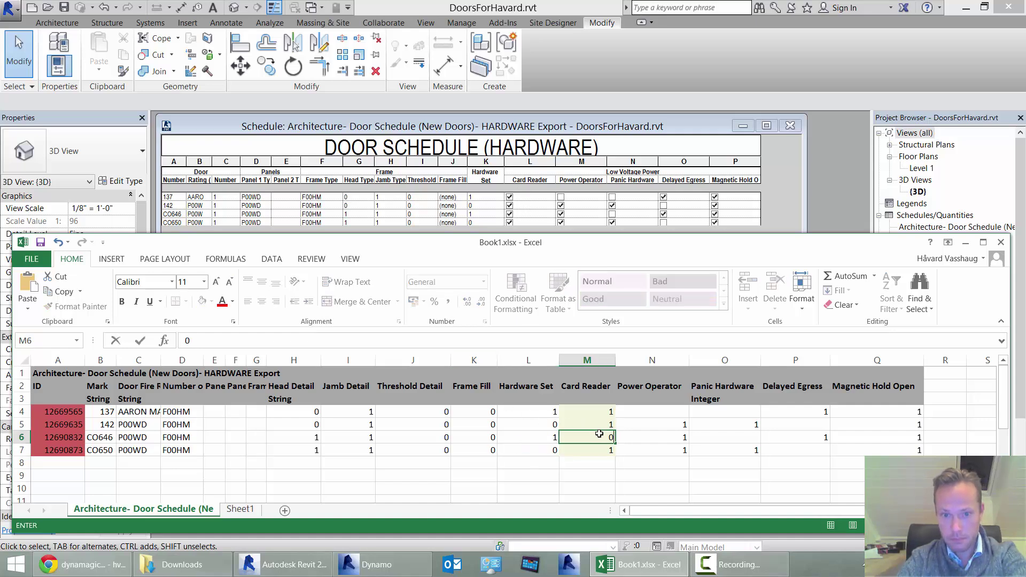
click(597, 463)
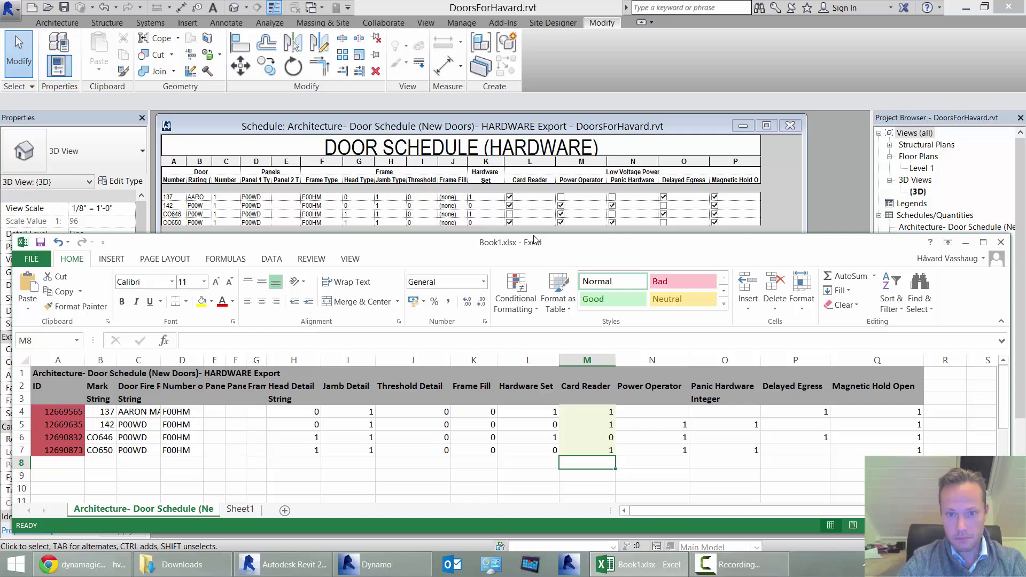
click(678, 425)
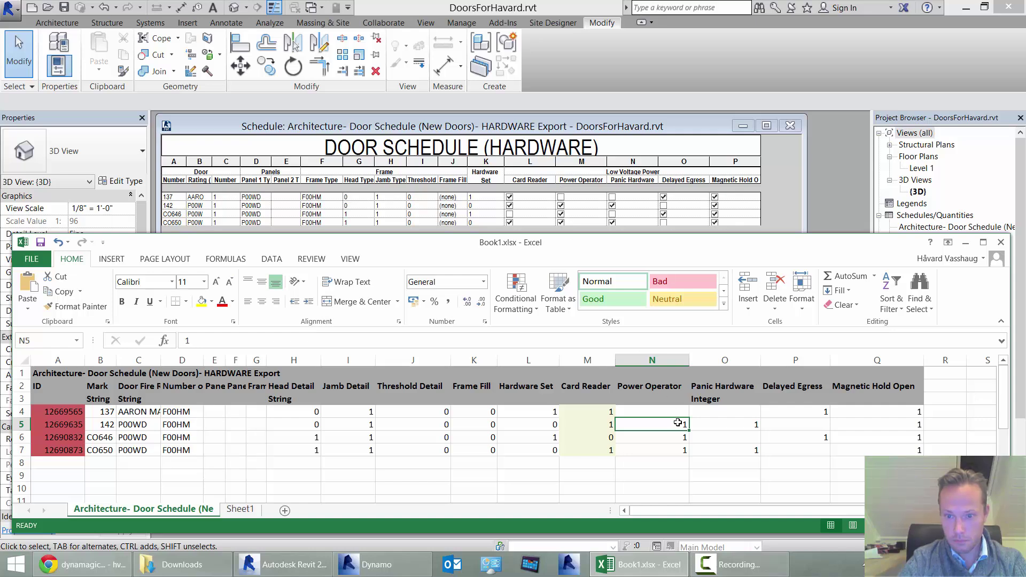
text(0)
key(Return)
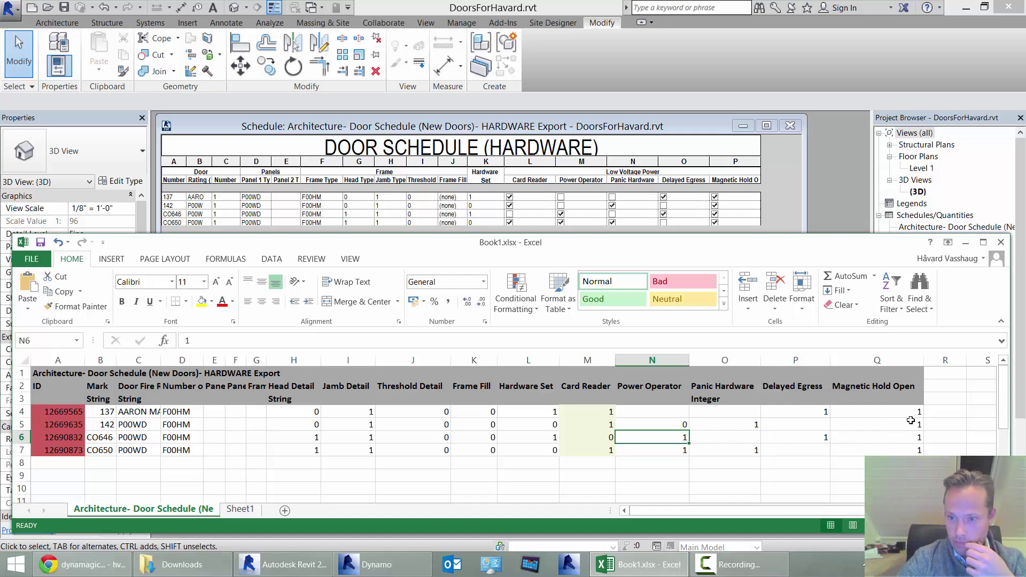
Set Magnetic Hold Open to 0 for all four doors, filling Q4 down to Q7
drag(914, 412, 904, 450)
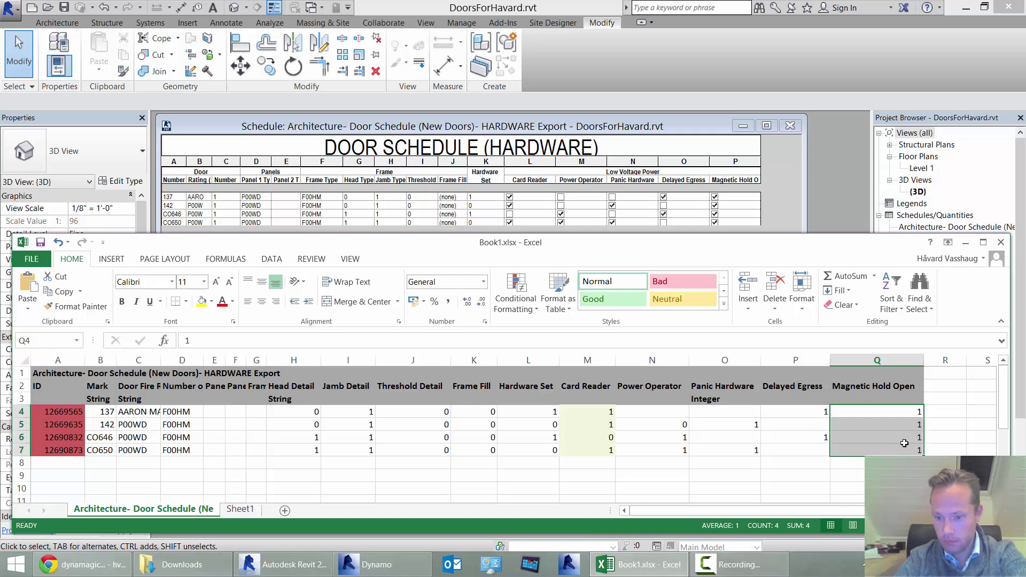
text(0)
key(Return)
click(919, 415)
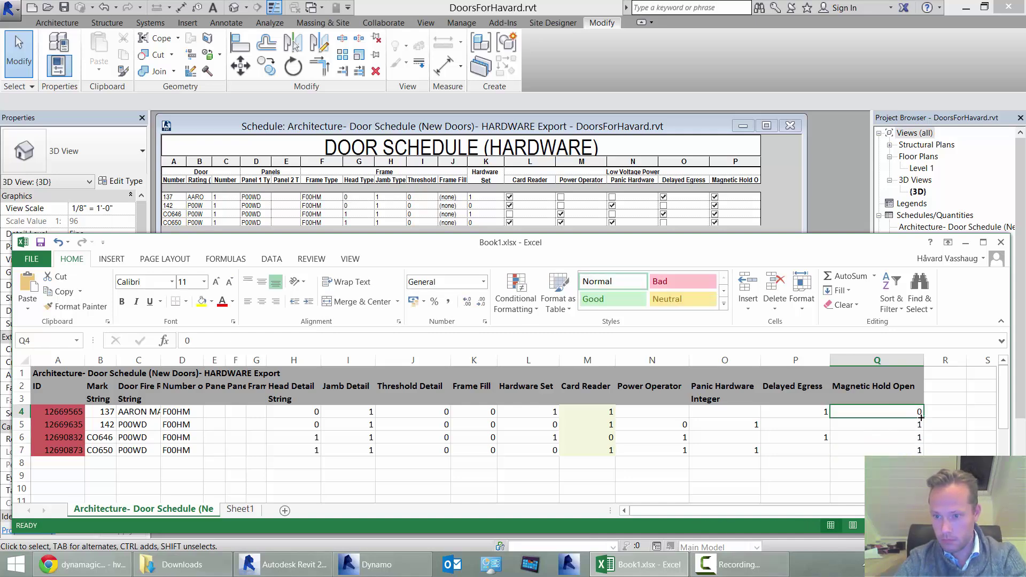
drag(920, 417, 919, 453)
click(944, 424)
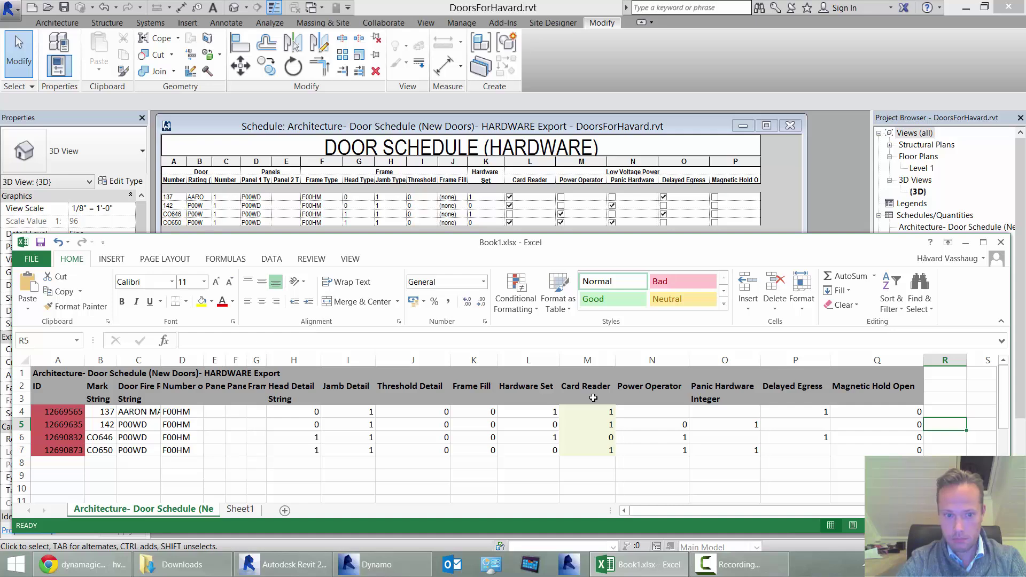
Enter 'PRETTY COOL HUH?' in cell D5 and save the workbook
click(193, 424)
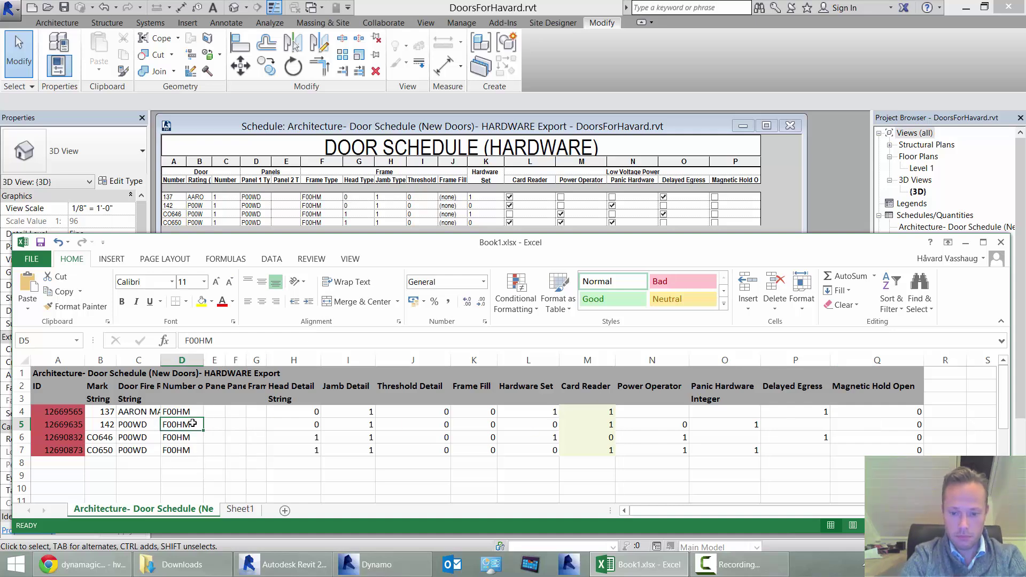
text(PRETTY COOL )
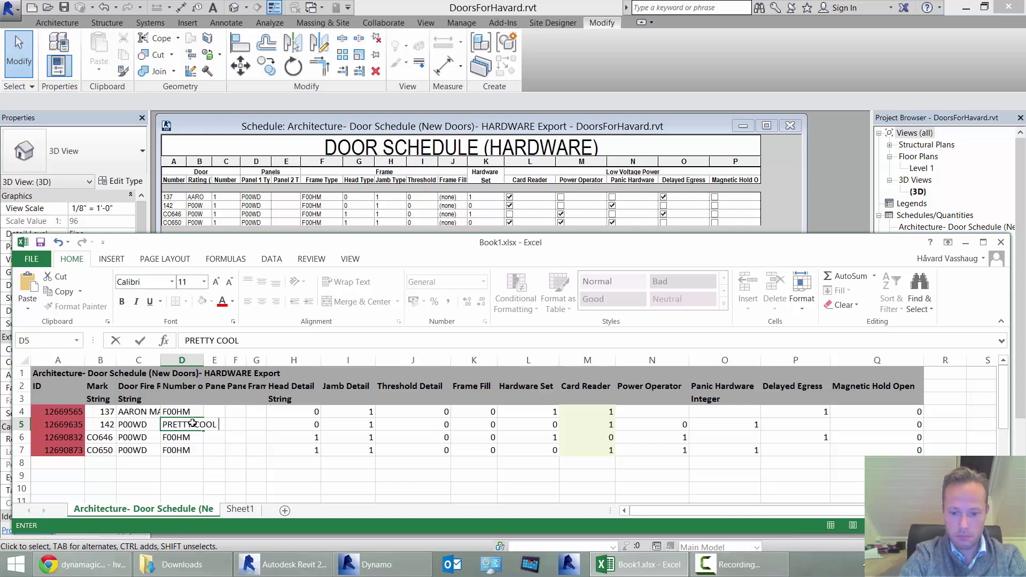
text(HUH?)
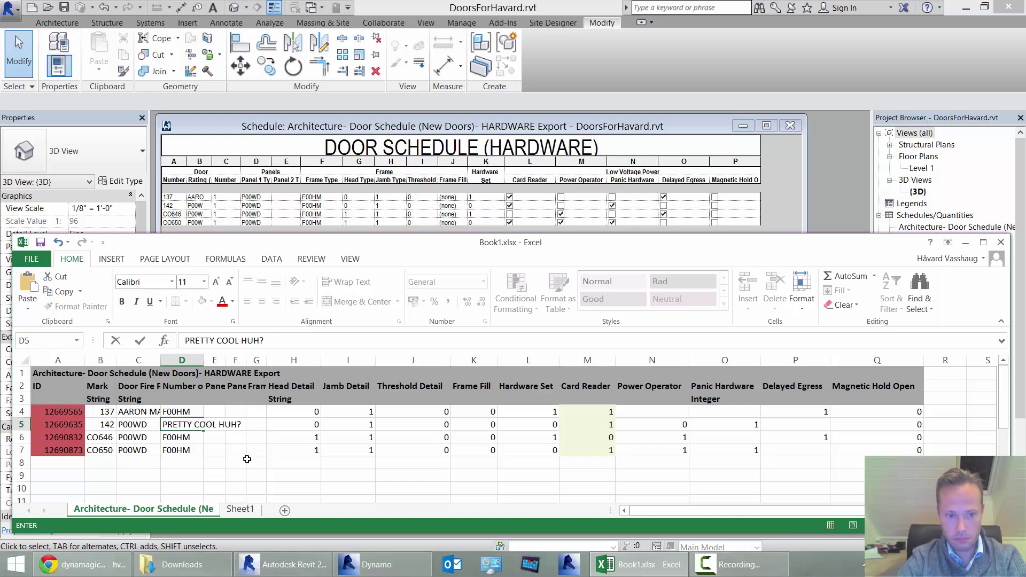
click(235, 463)
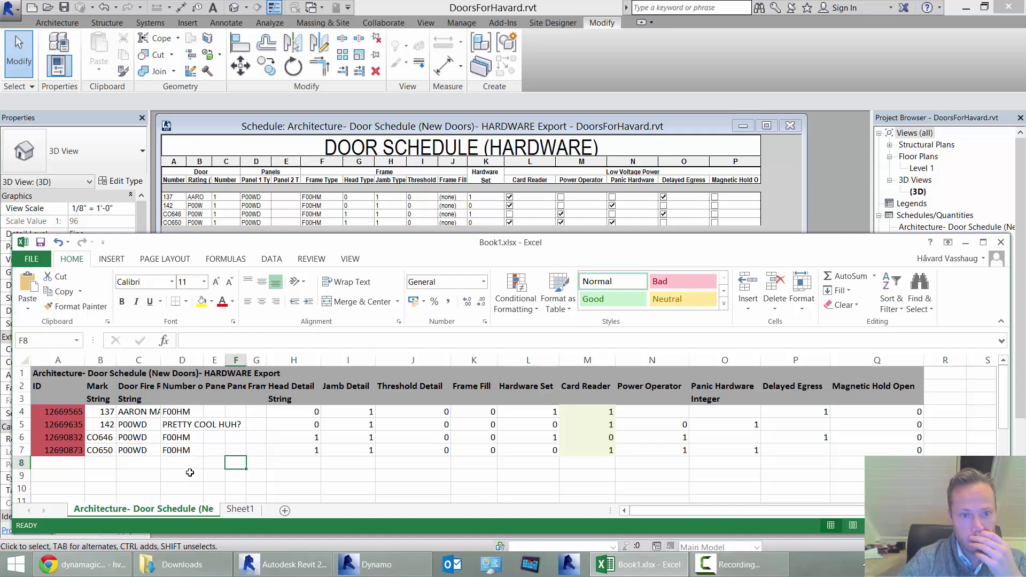
click(183, 452)
click(182, 427)
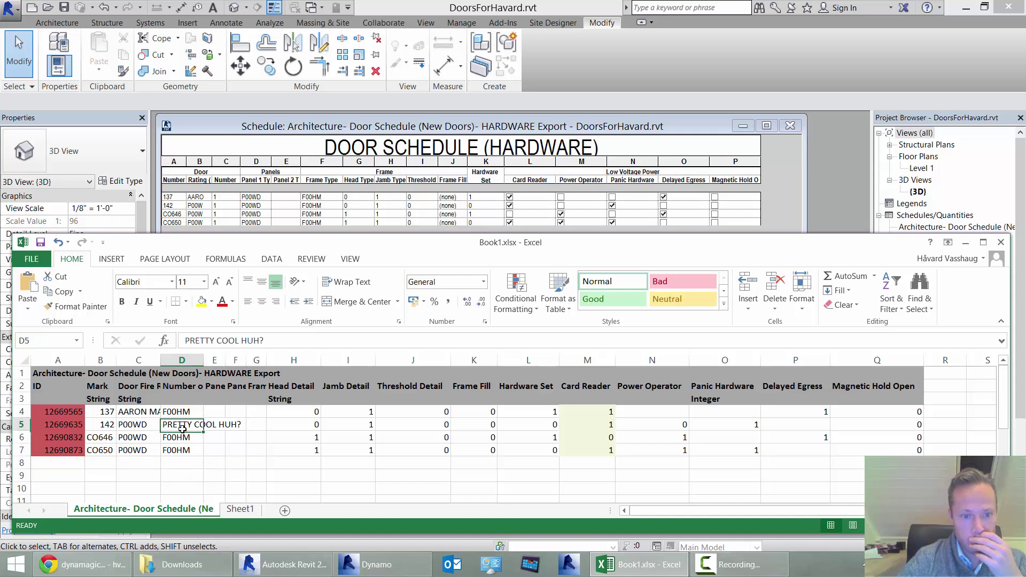
click(40, 244)
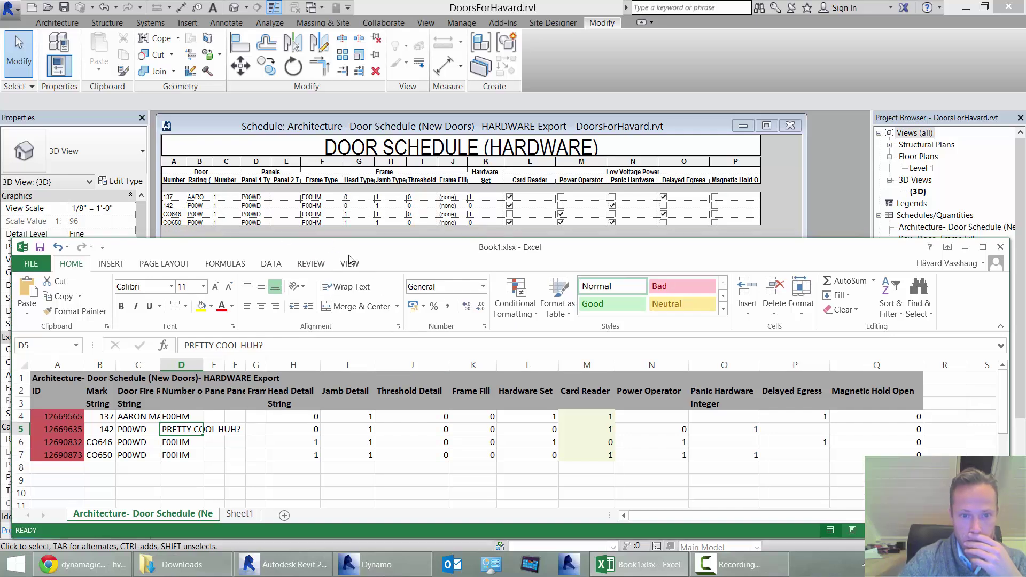
Overwrite cell D5 with 'YOU WONT UPDATE?'
click(201, 474)
click(187, 435)
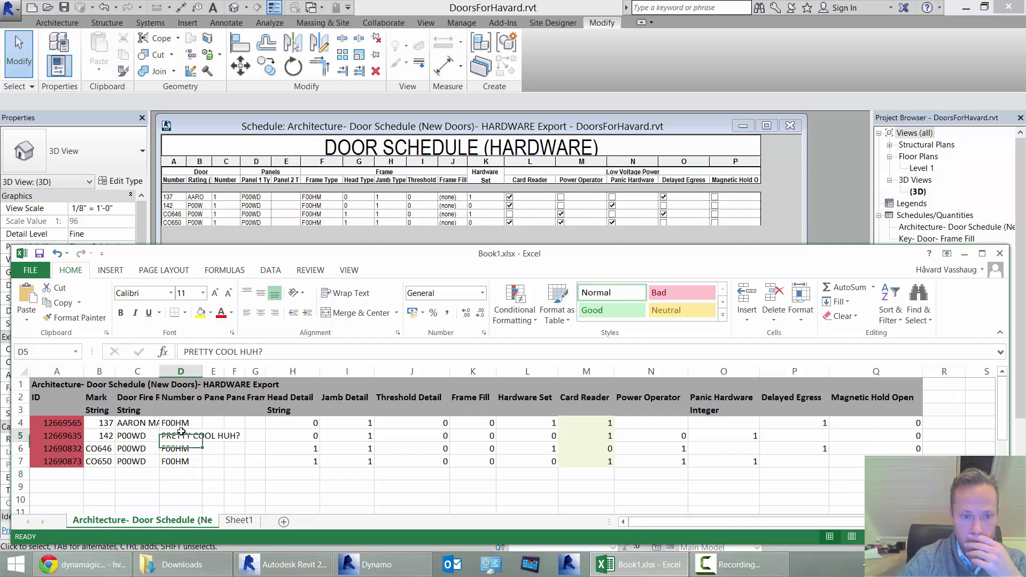
text(YOU W)
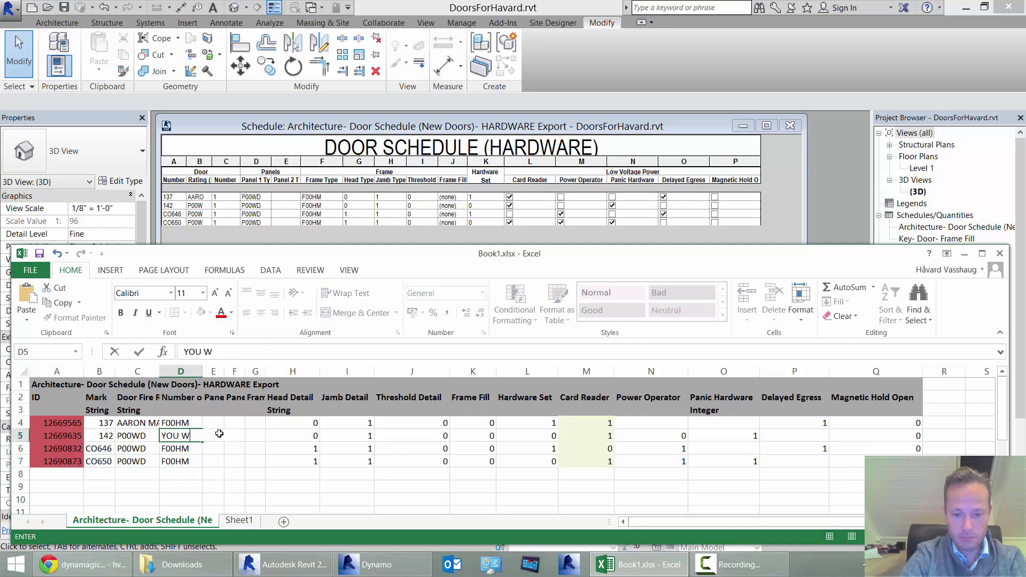
text(ONT UPDATE)
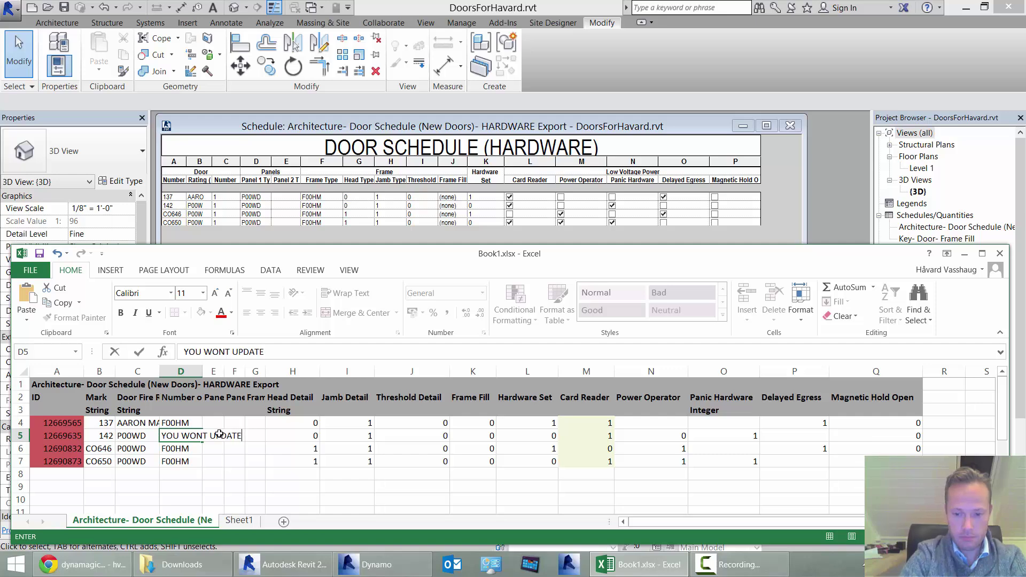
text(?)
key(Return)
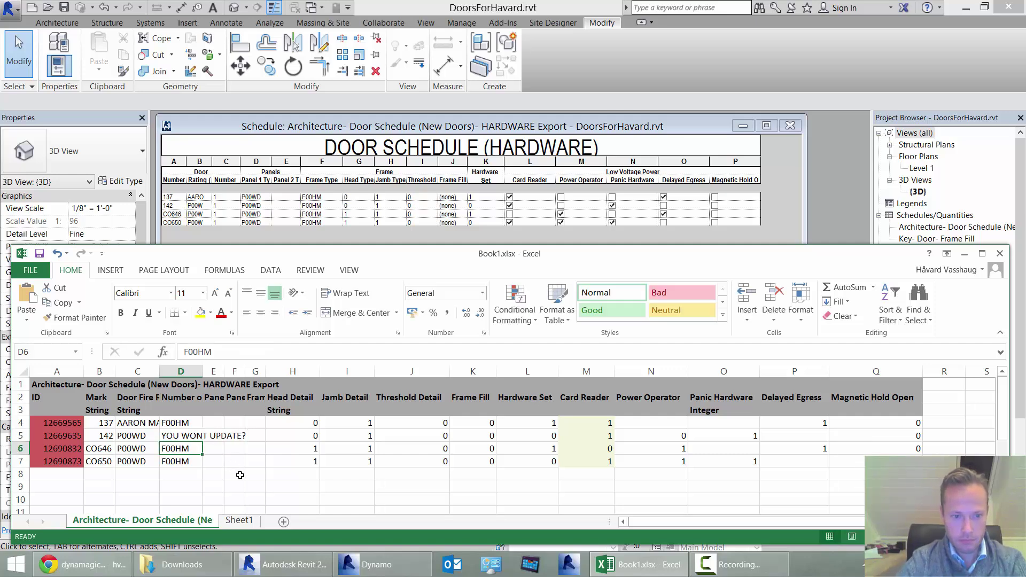
click(234, 474)
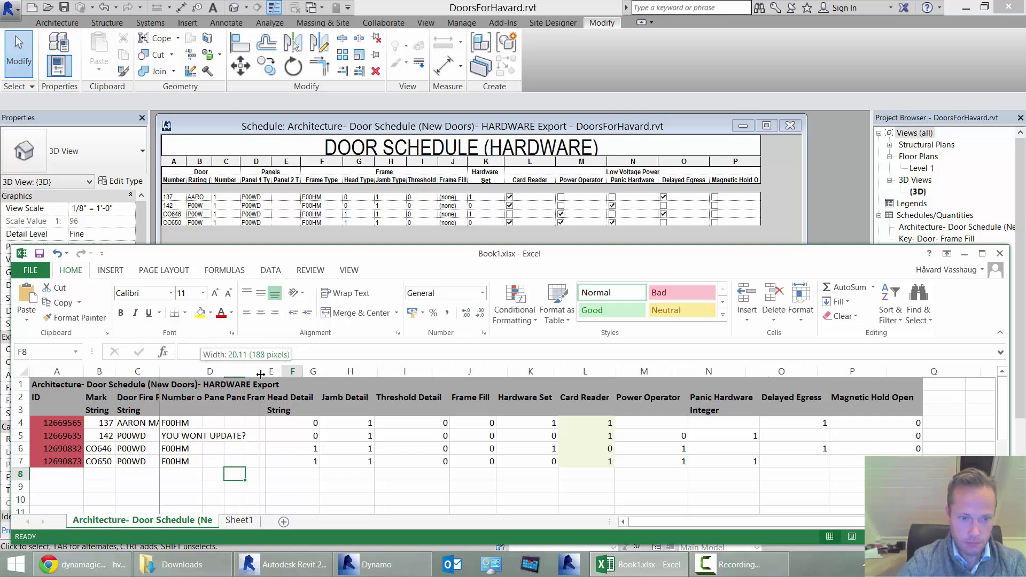
Autofit column D and copy the 'YOU WONT UPDATE?' text from D5
double_click(200, 369)
click(209, 461)
click(202, 399)
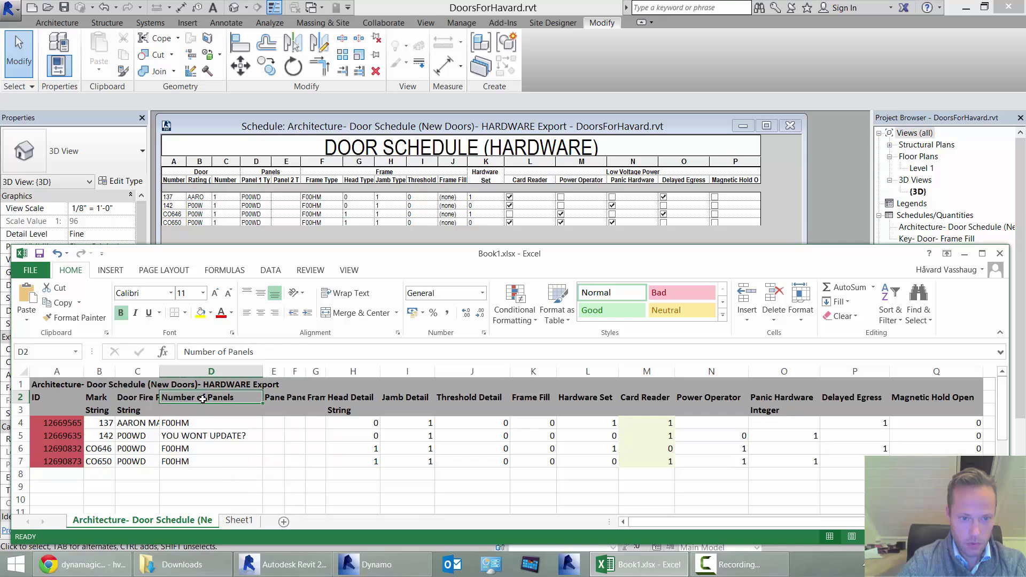
click(212, 436)
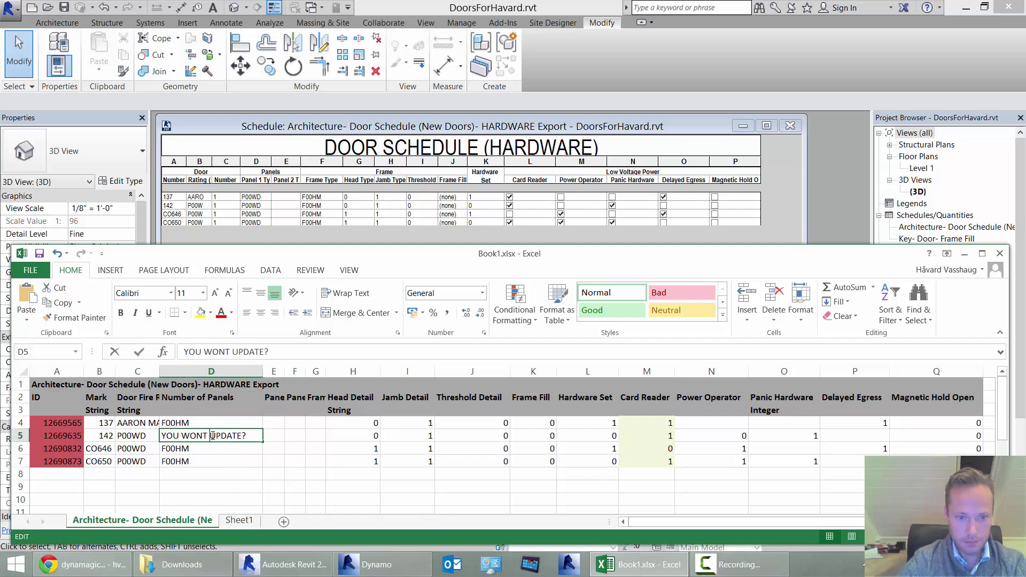
double_click(252, 439)
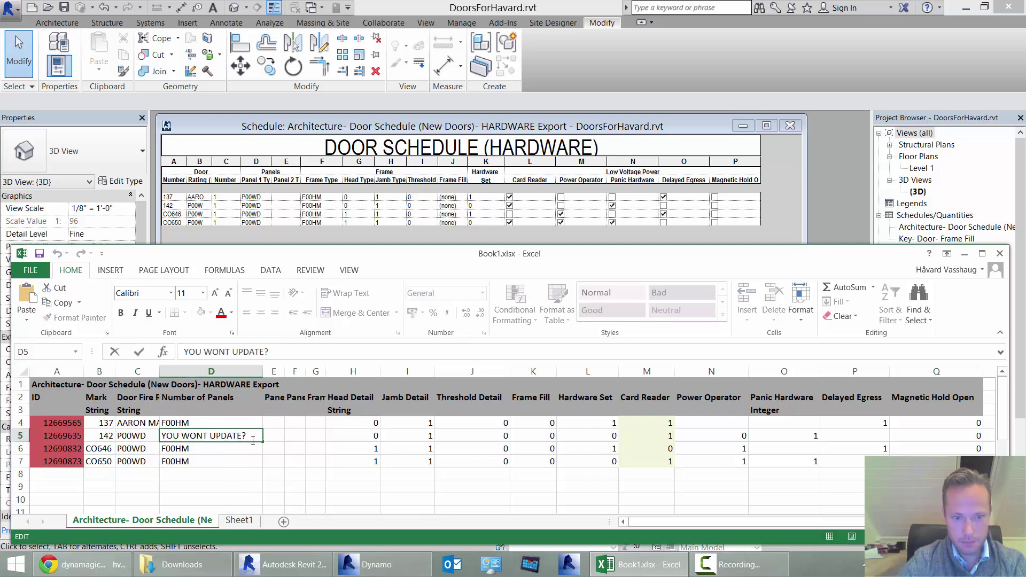
click(216, 472)
Paste 'YOU WONT UPDATE?' into door CO646's fire-rating cell C6
click(137, 448)
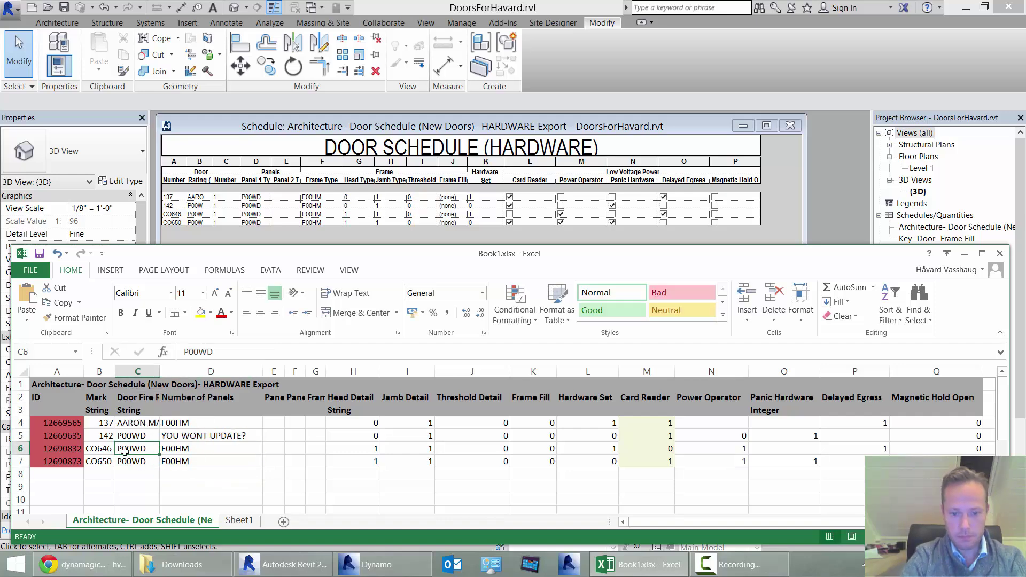
key(ctrl+v)
key(Right)
key(Down)
key(Down)
key(Down)
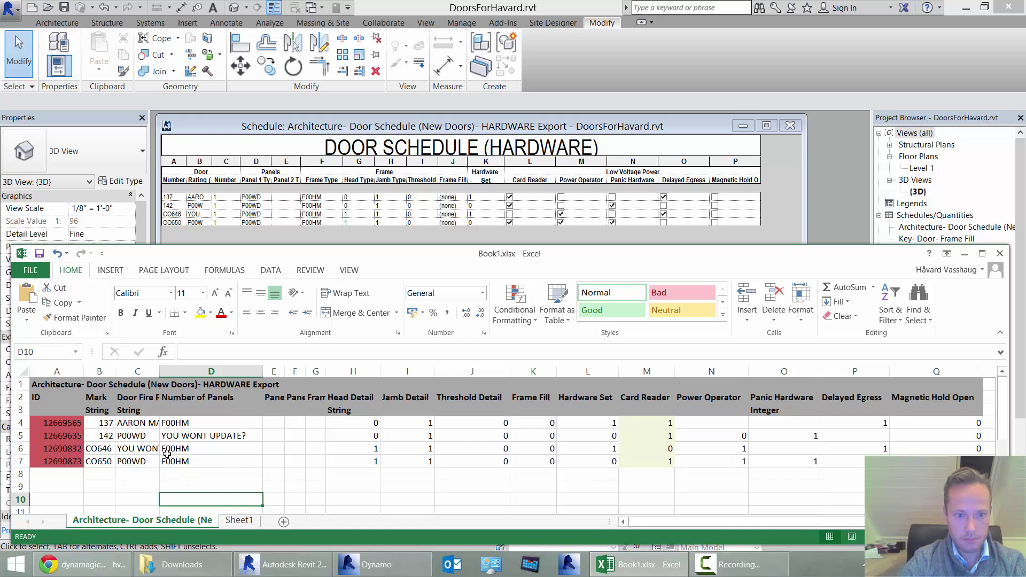
click(188, 452)
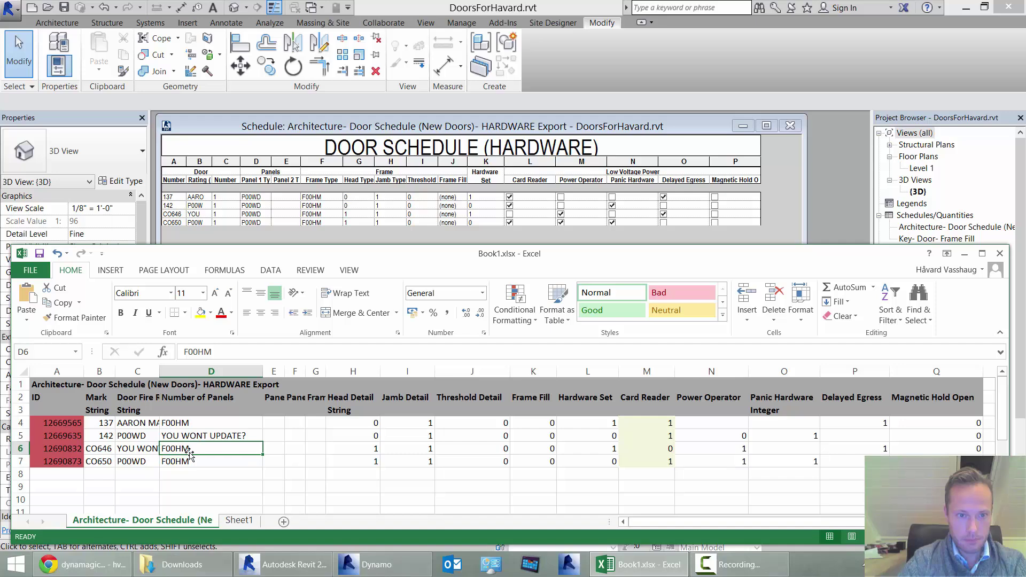
Widen the Rating column in the Revit door schedule so the full fire-rating texts show
click(211, 162)
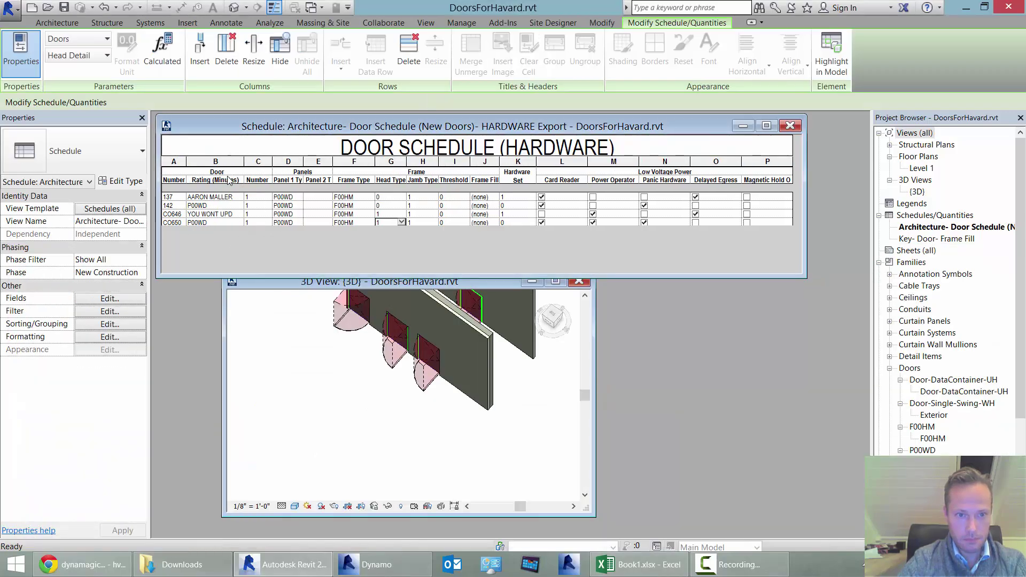
drag(244, 162, 275, 162)
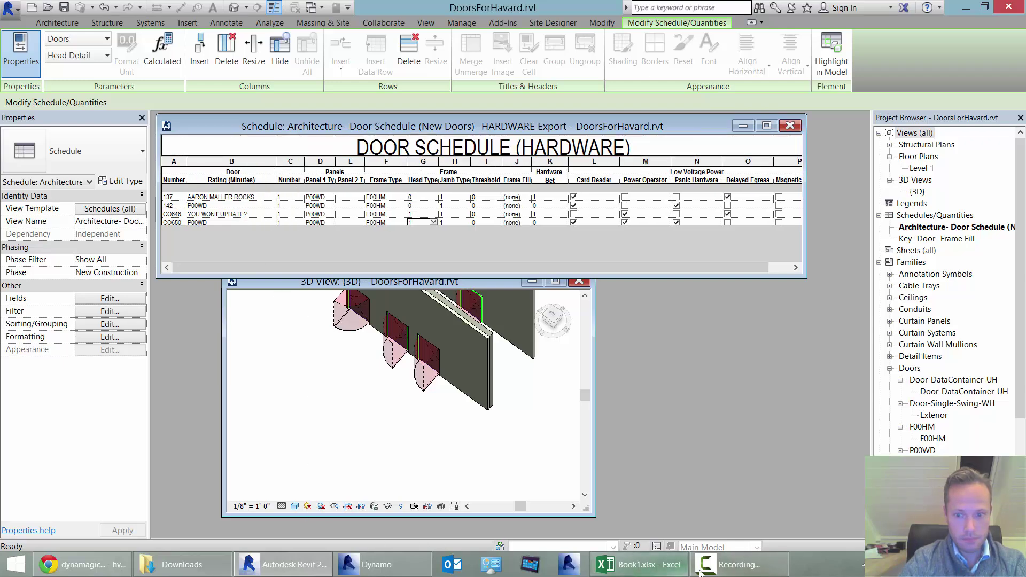
click(639, 564)
Change the fire ratings in C6 to 'THERE WE ARE' and in C7 to 'PERFECT'
click(125, 448)
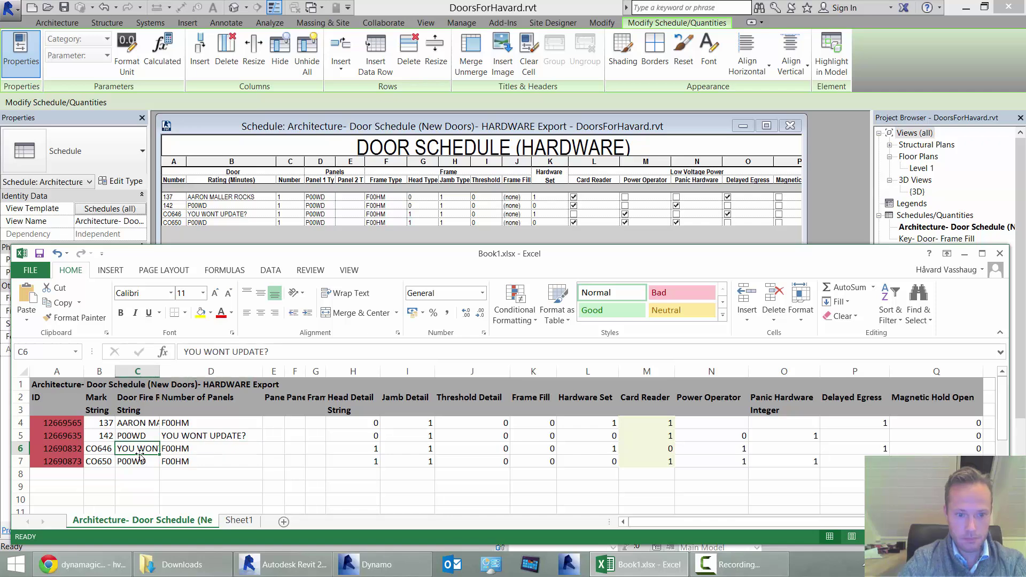
text(THERE WE ARE)
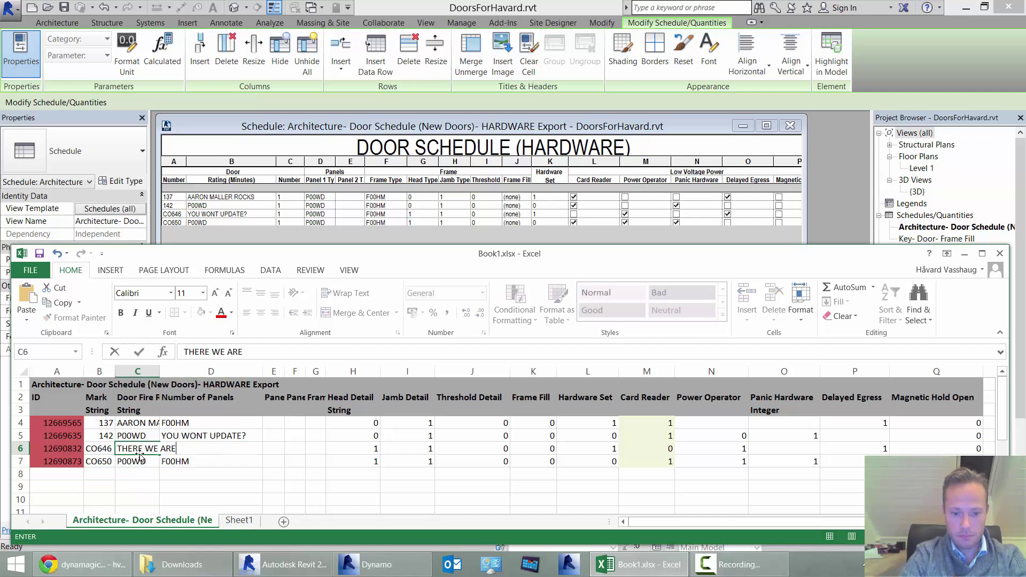
click(243, 492)
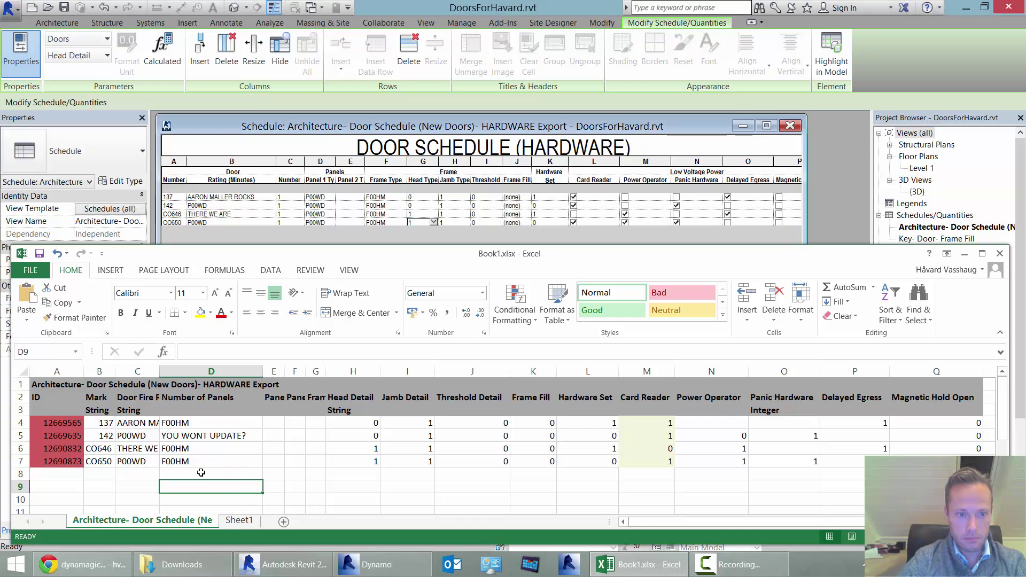
click(142, 460)
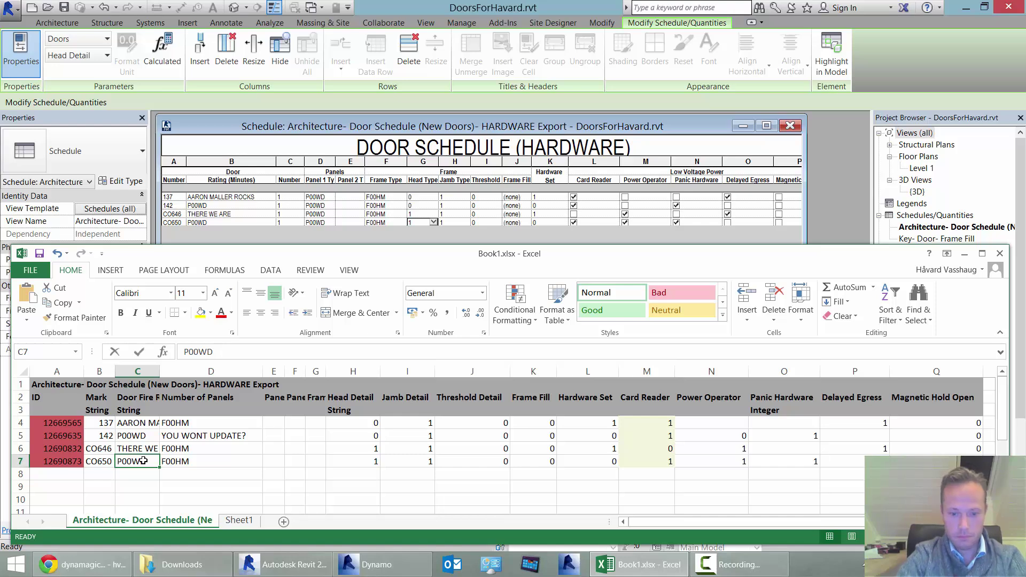
text(PERFECT)
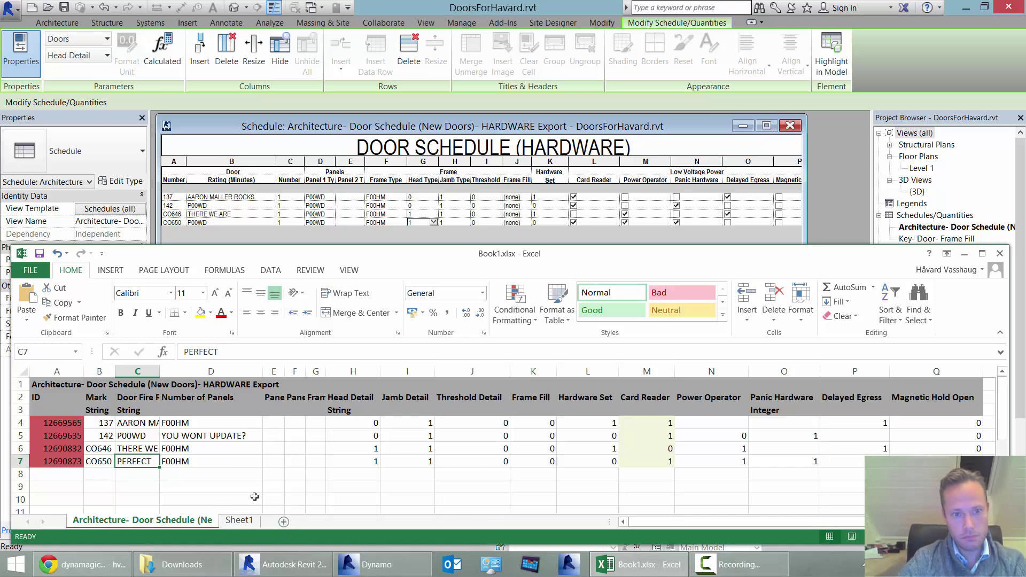
Change door 142's fire rating in C5 to 'THIS DOOR IS AAAAAWESOME'
click(141, 436)
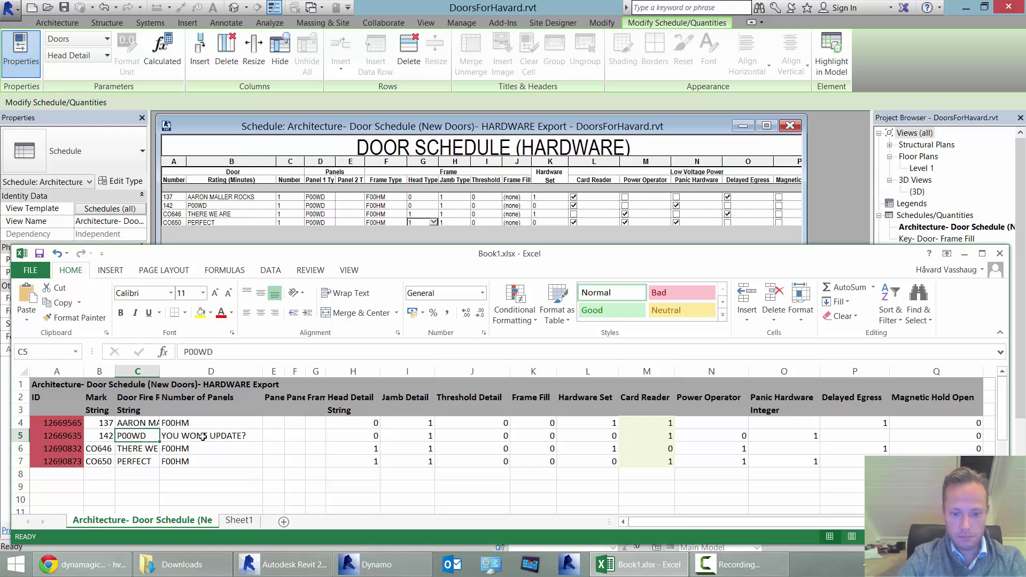
text(THIS DOOR IS AAAAAWESOME)
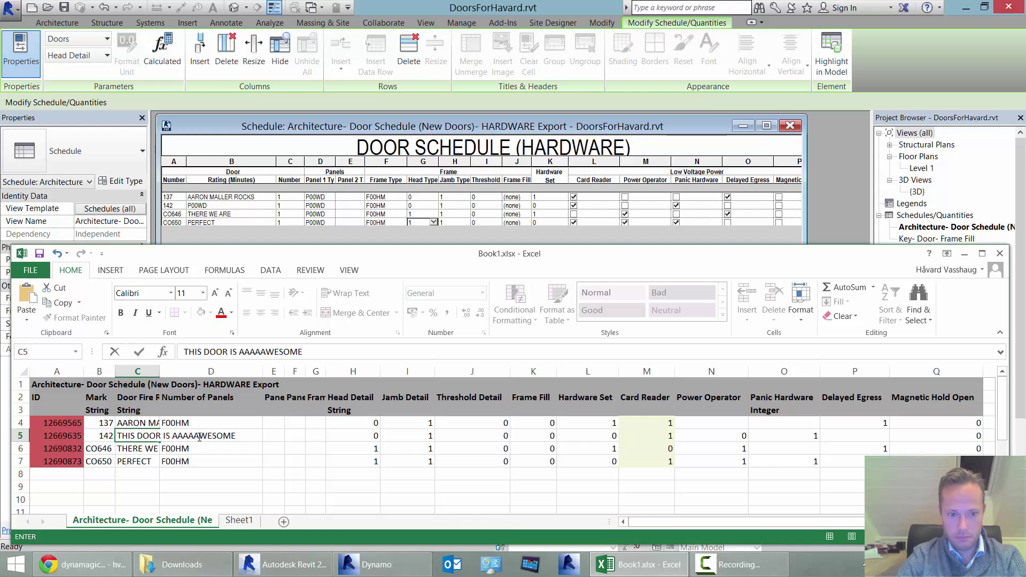
click(231, 463)
text(YOU WONT UPDATE?)
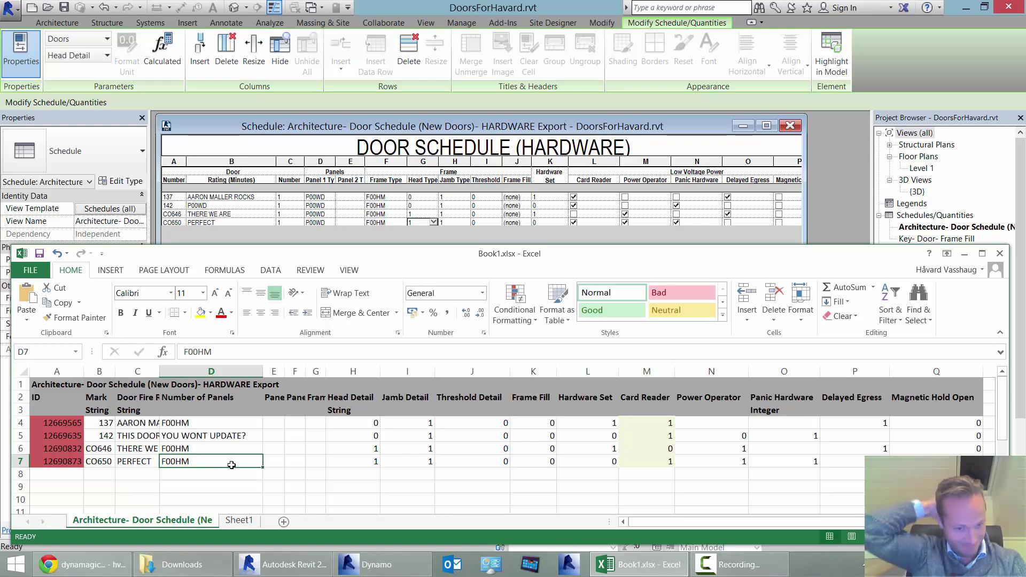
click(351, 461)
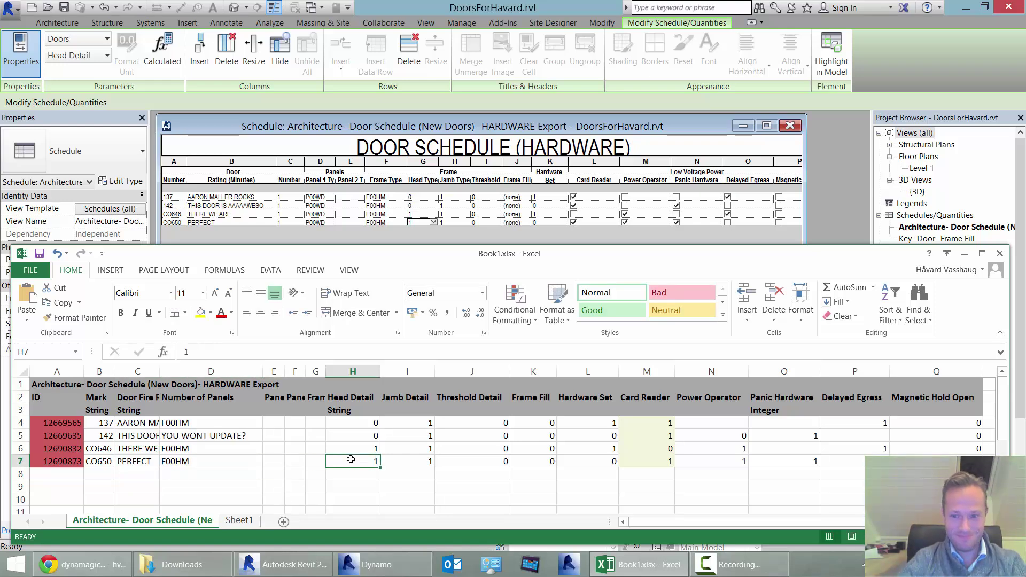